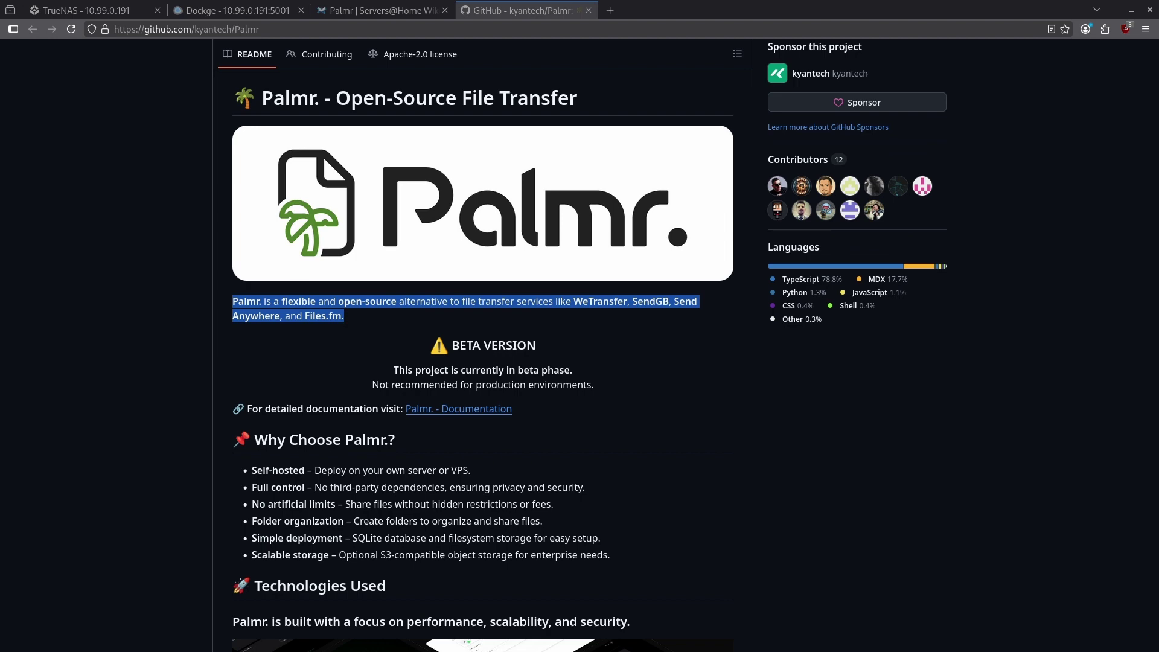
Switch from the GitHub Palmr repository tab to the TrueNAS dashboard tab.
key("ctrl+1")
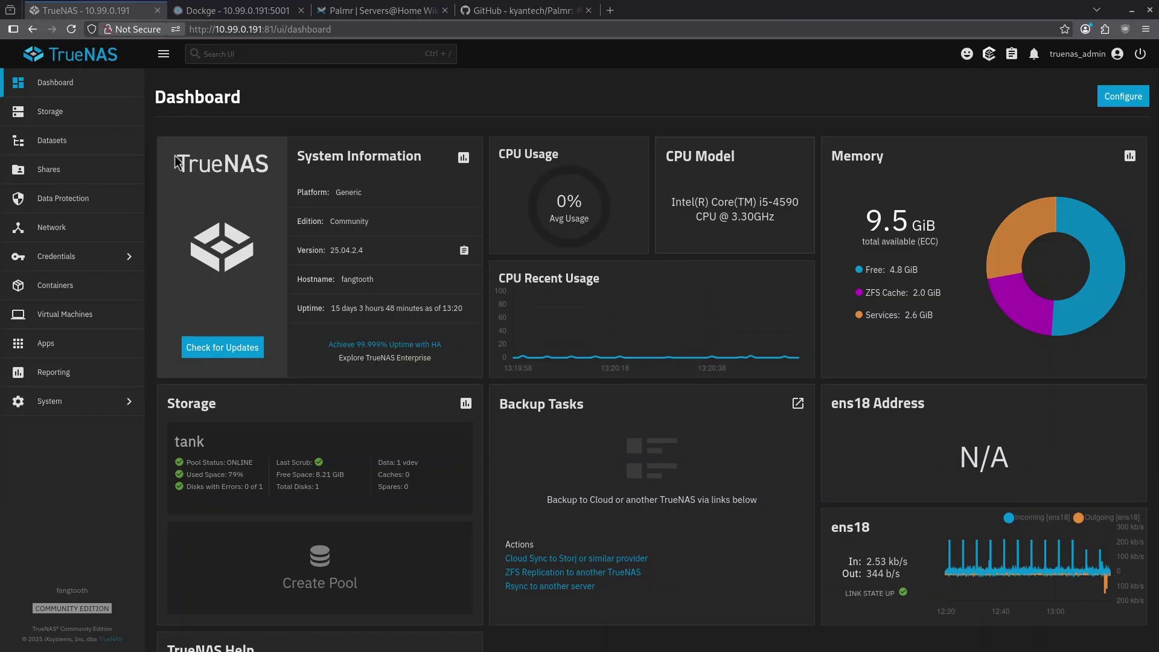
Add a dataset named 'palmr' under tank/configs using the Apps dataset preset.
left_click(93, 144)
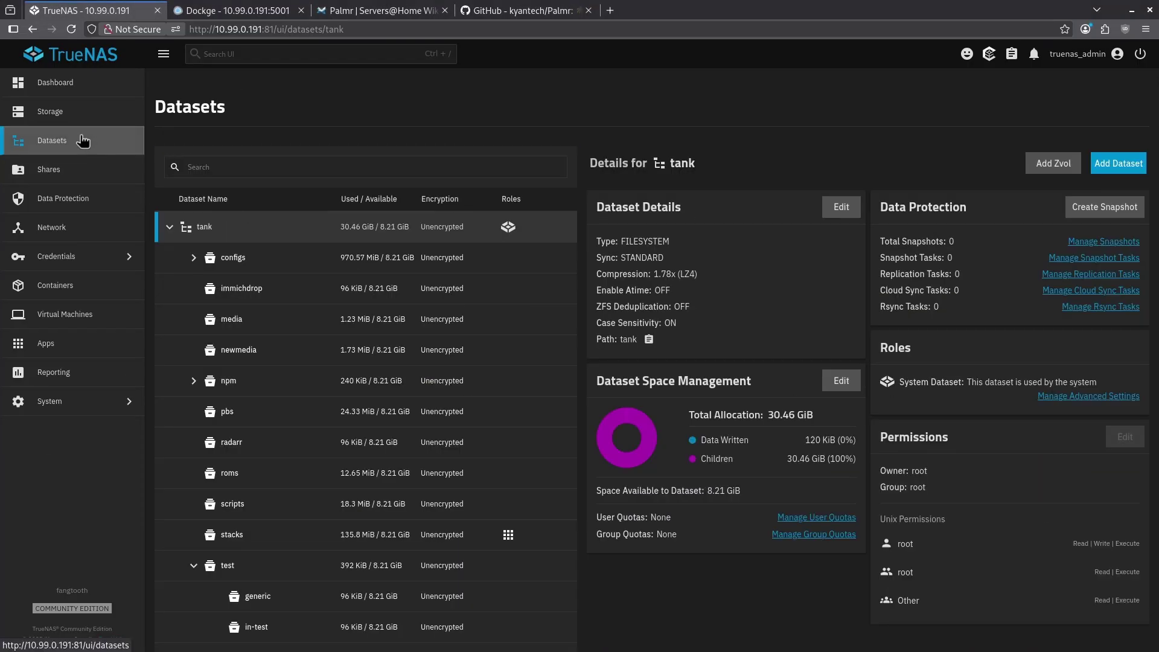
left_click(237, 261)
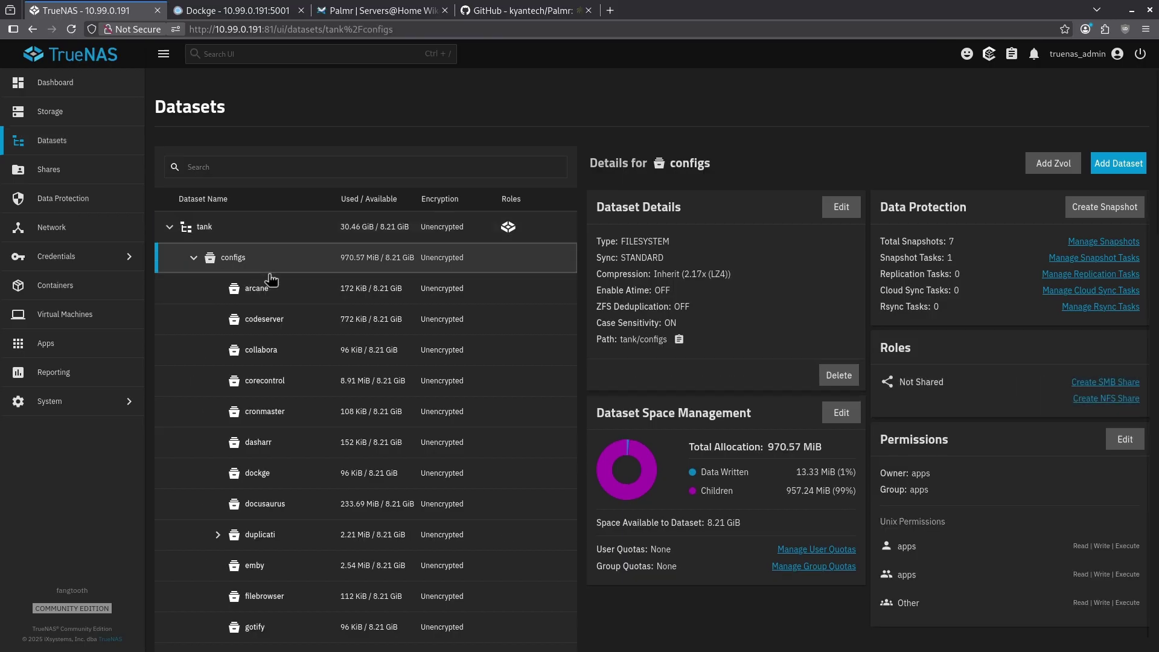
left_click(1113, 166)
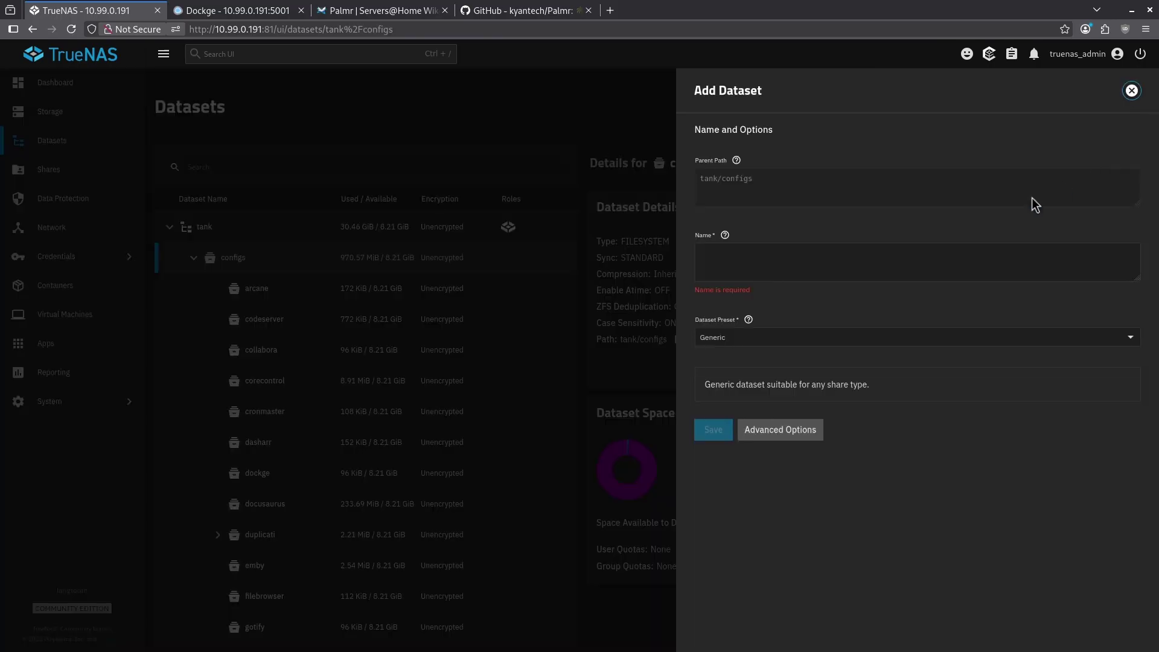
left_click(828, 260)
type("palmr")
left_click(782, 340)
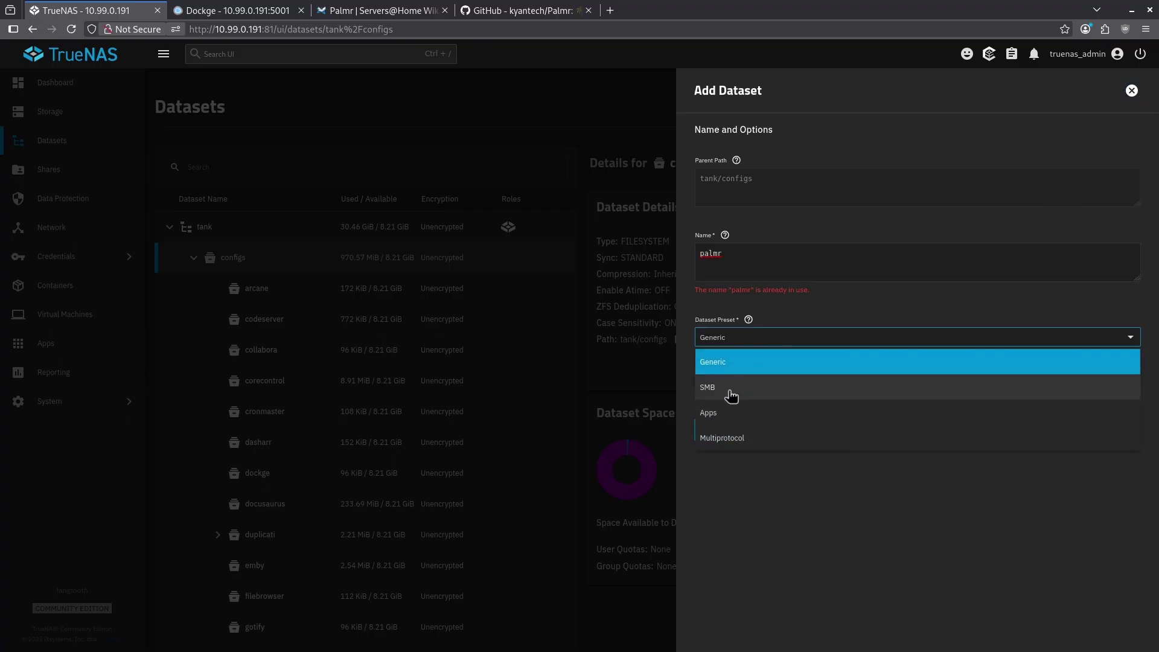
left_click(725, 408)
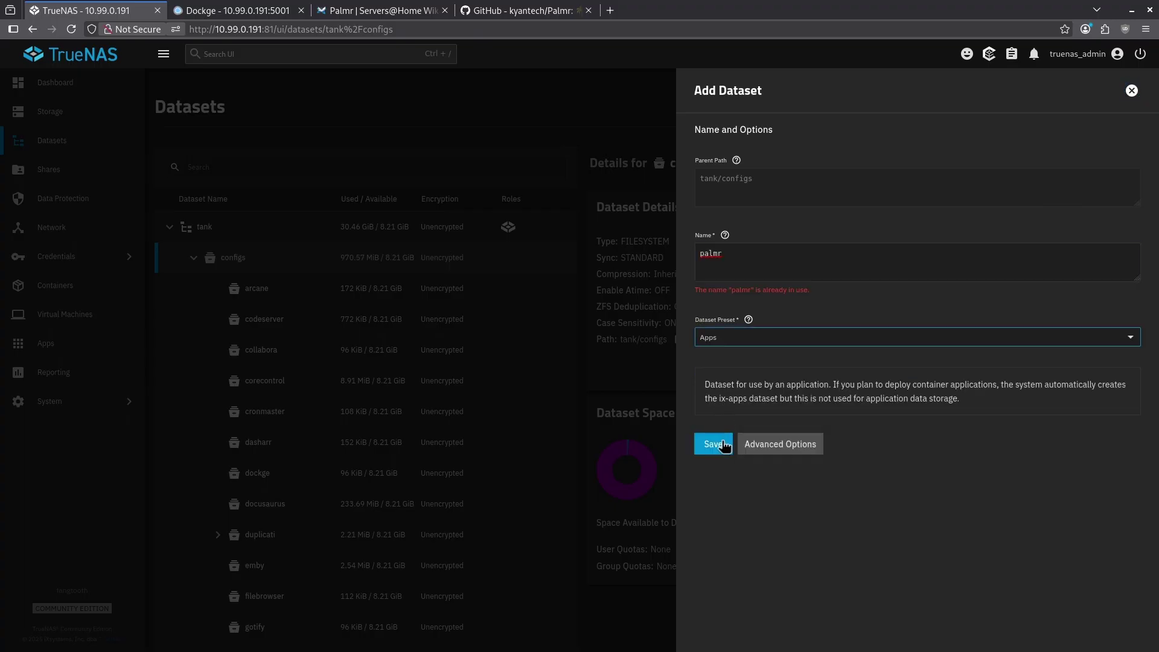
left_click(713, 444)
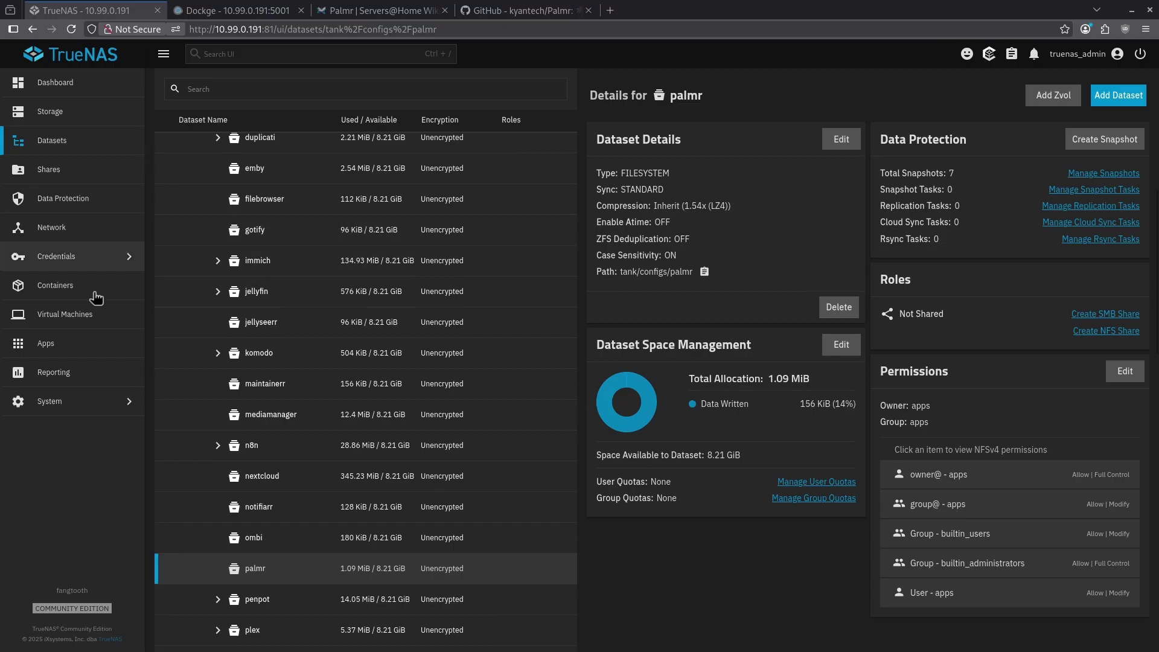
Start a new Dockge compose stack named 'palmr'.
left_click(85, 341)
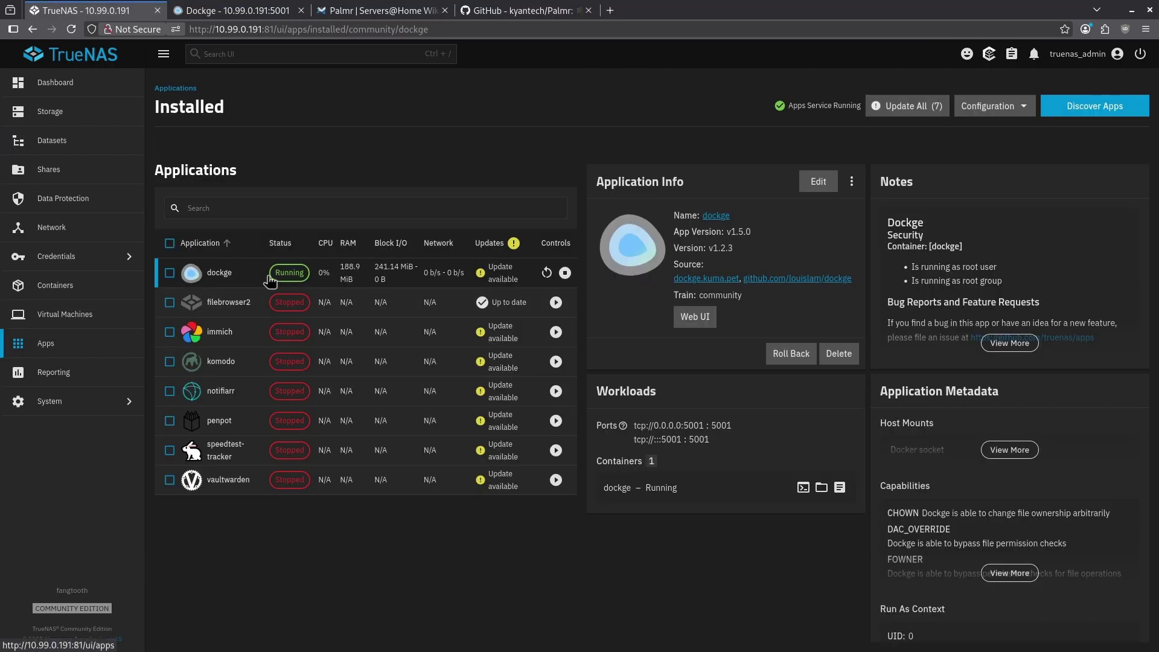
left_click(282, 17)
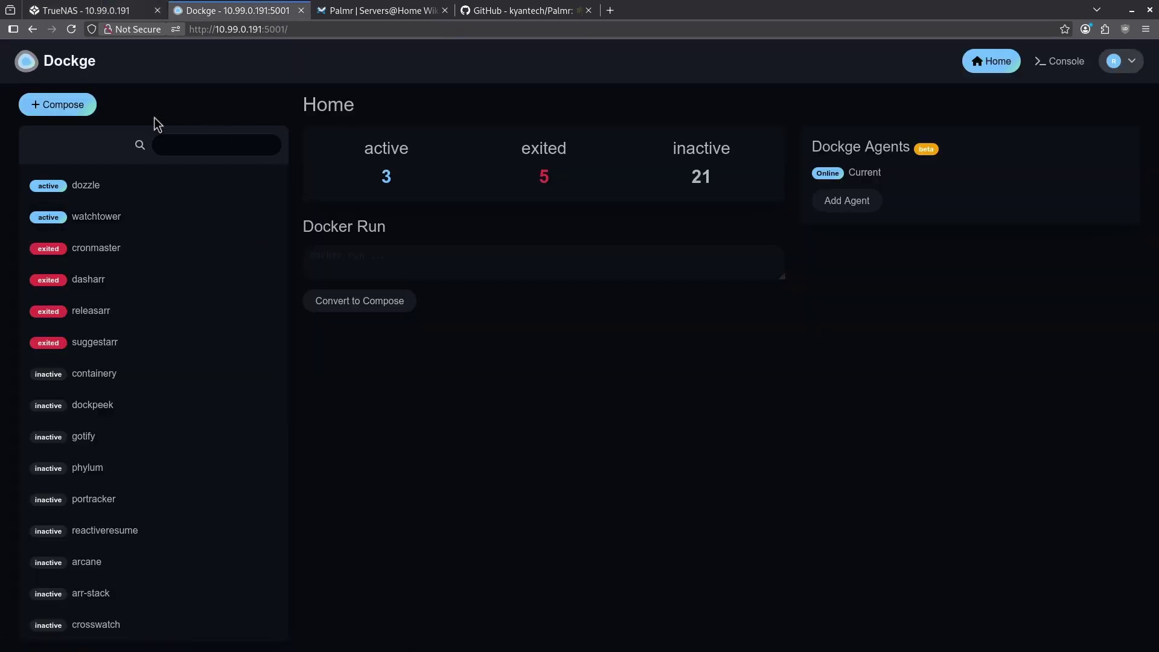
left_click(70, 104)
left_click(383, 228)
type("palmr")
Delete the sample YAML from the palmr compose editor, then go to the Palmr wiki tab.
left_click(800, 259)
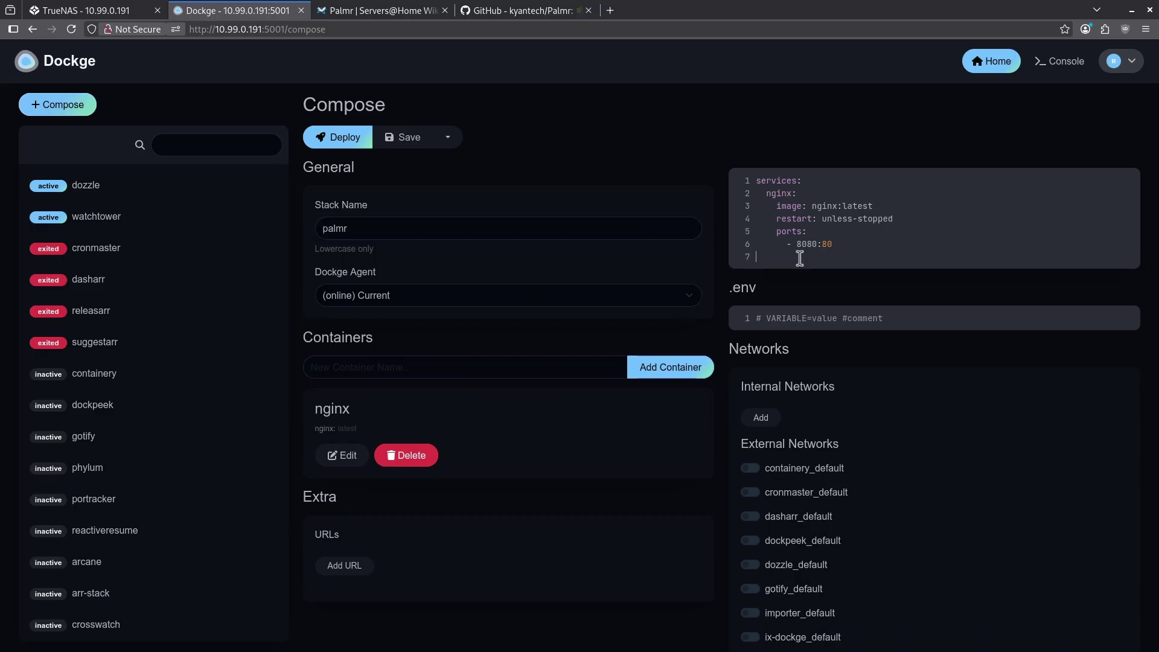
left_click_drag(810, 271, 738, 177)
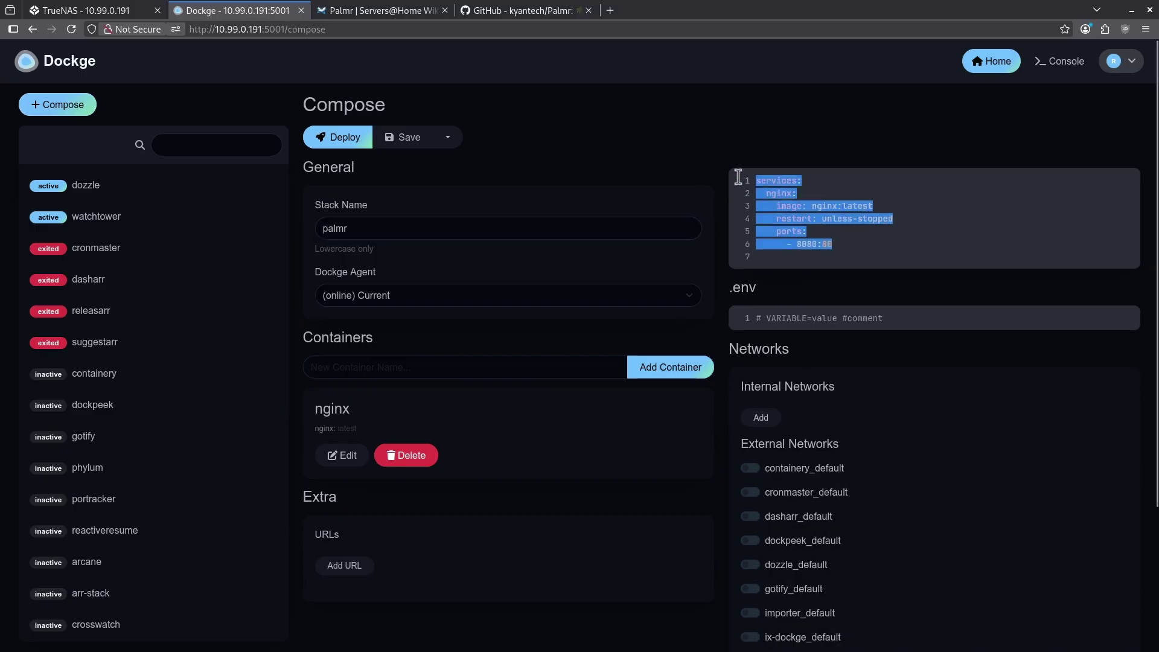
key("BackSpace")
left_click(370, 13)
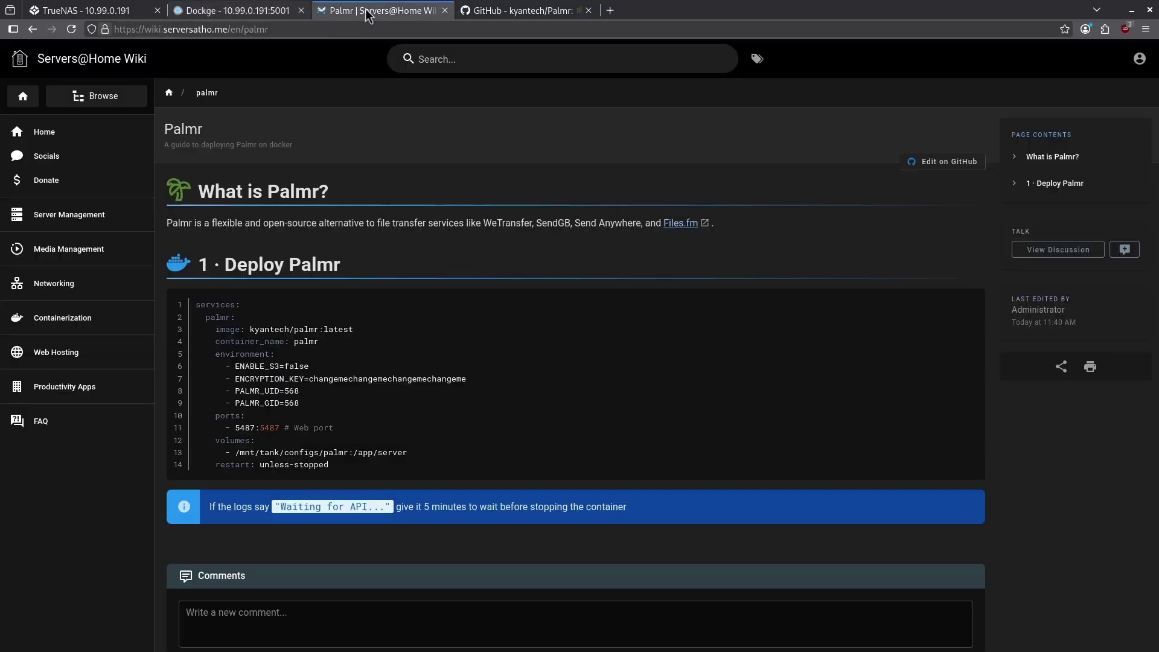
Search the wiki for 'palmr' and copy the guide's Palmr compose code block.
left_click(480, 63)
type("palmr")
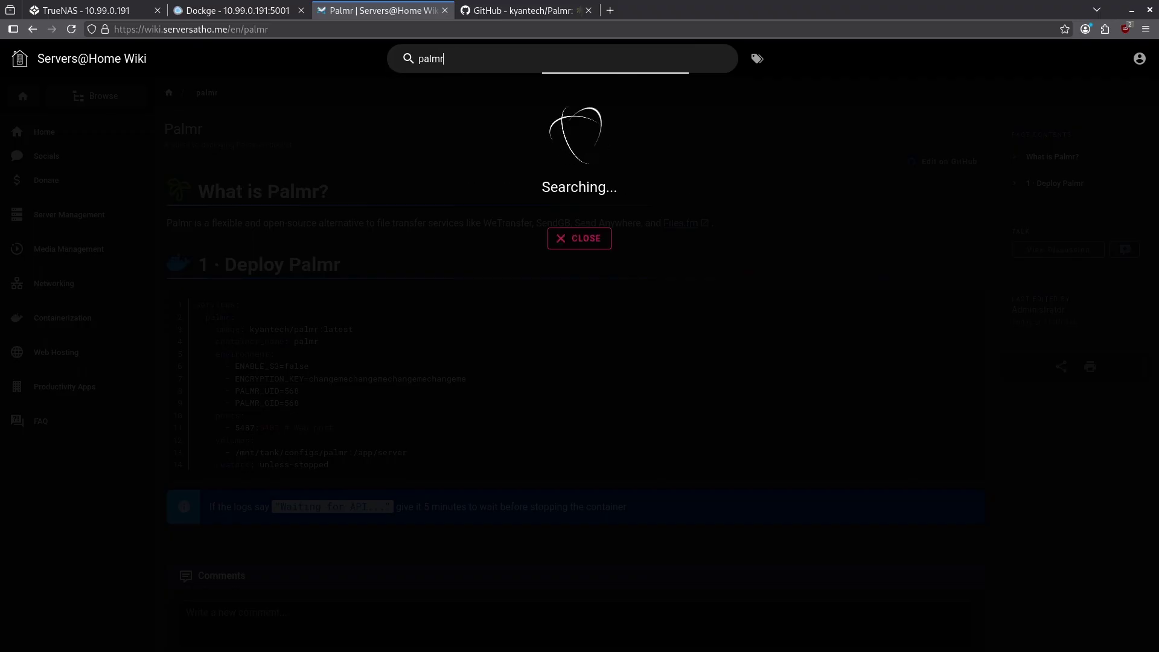
key("Escape")
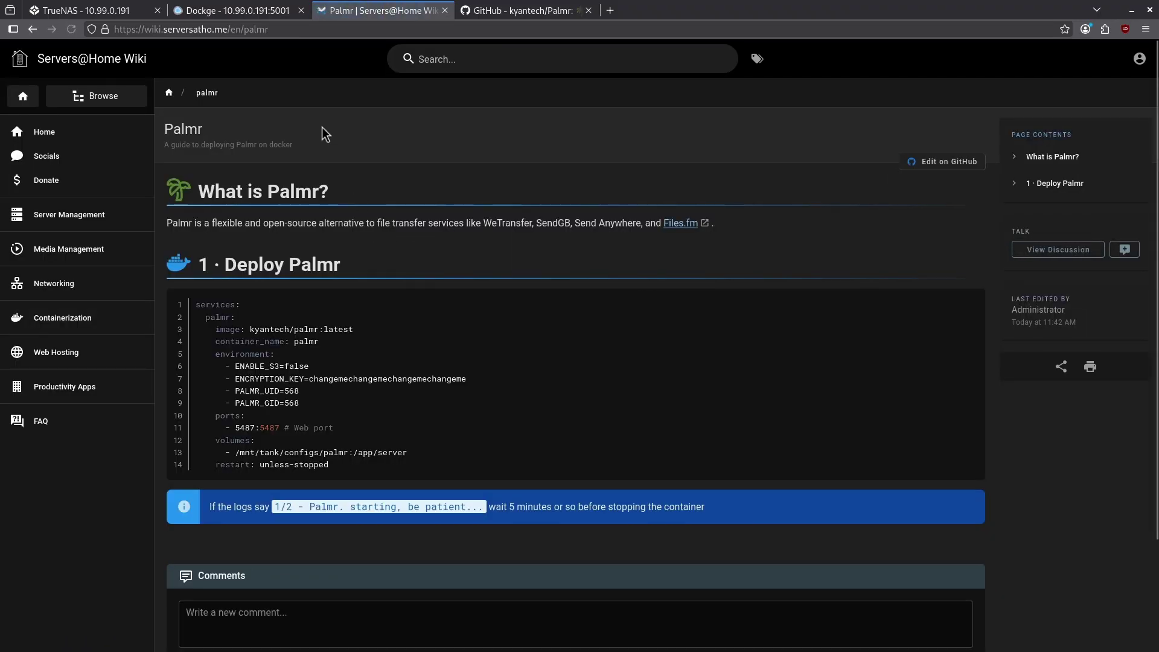
left_click(969, 305)
Paste the Palmr compose into the palmr stack, check the tank volume path, and deploy.
left_click(207, 9)
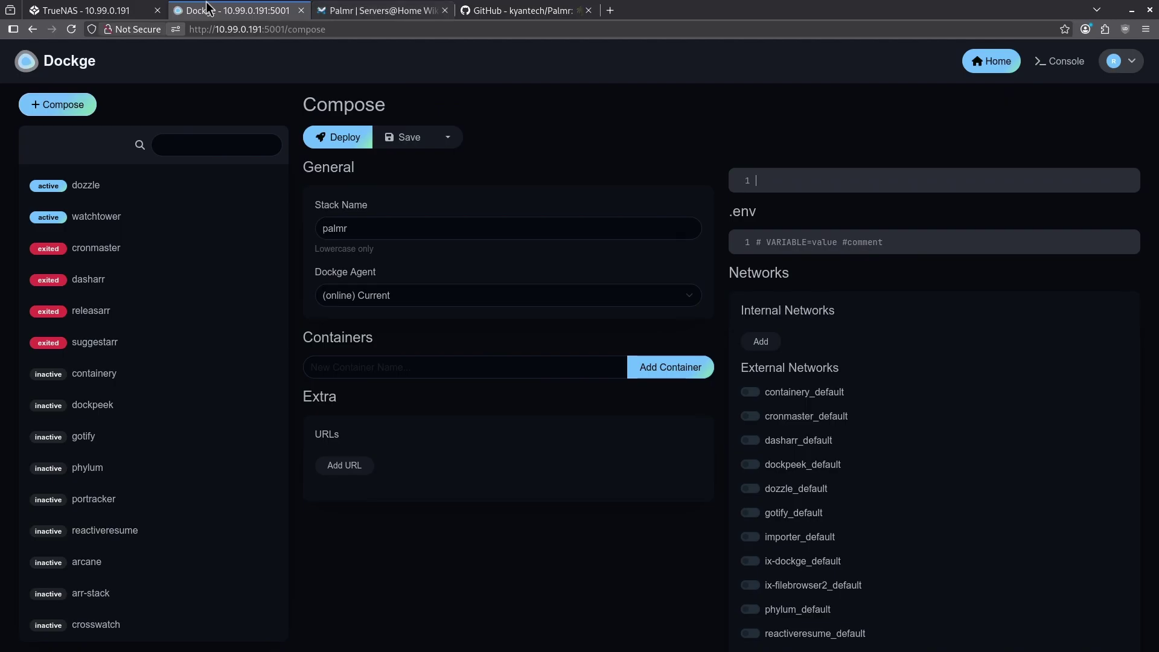
left_click(760, 180)
key("ctrl+v")
left_click_drag(802, 333, 898, 333)
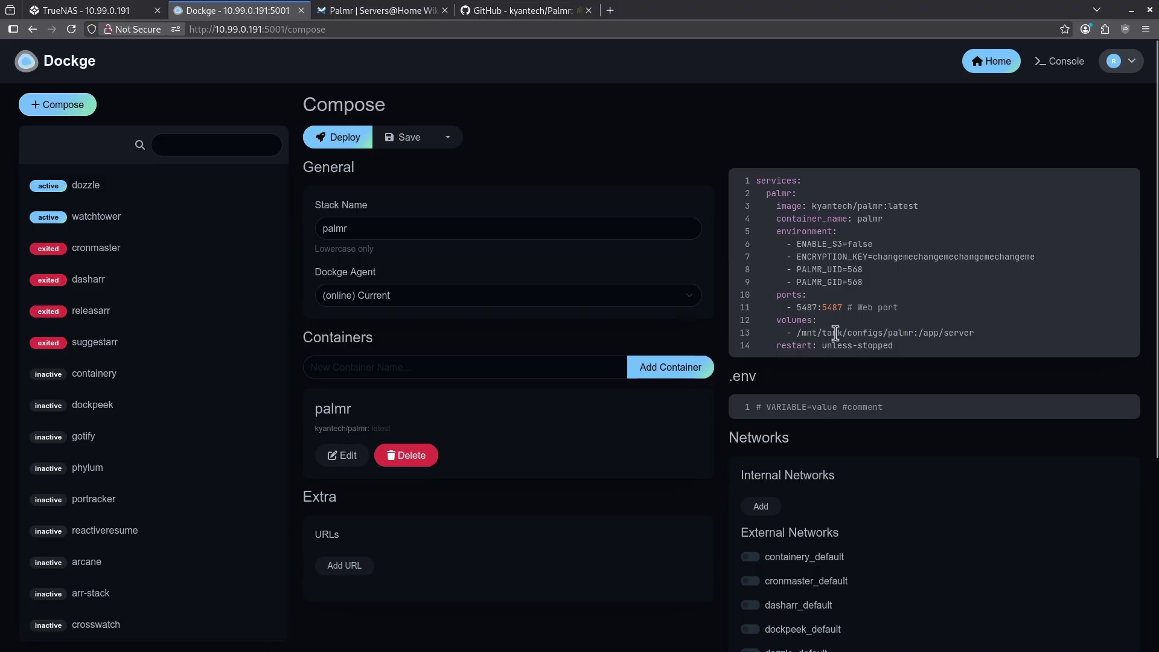
double_click(833, 332)
left_click(364, 147)
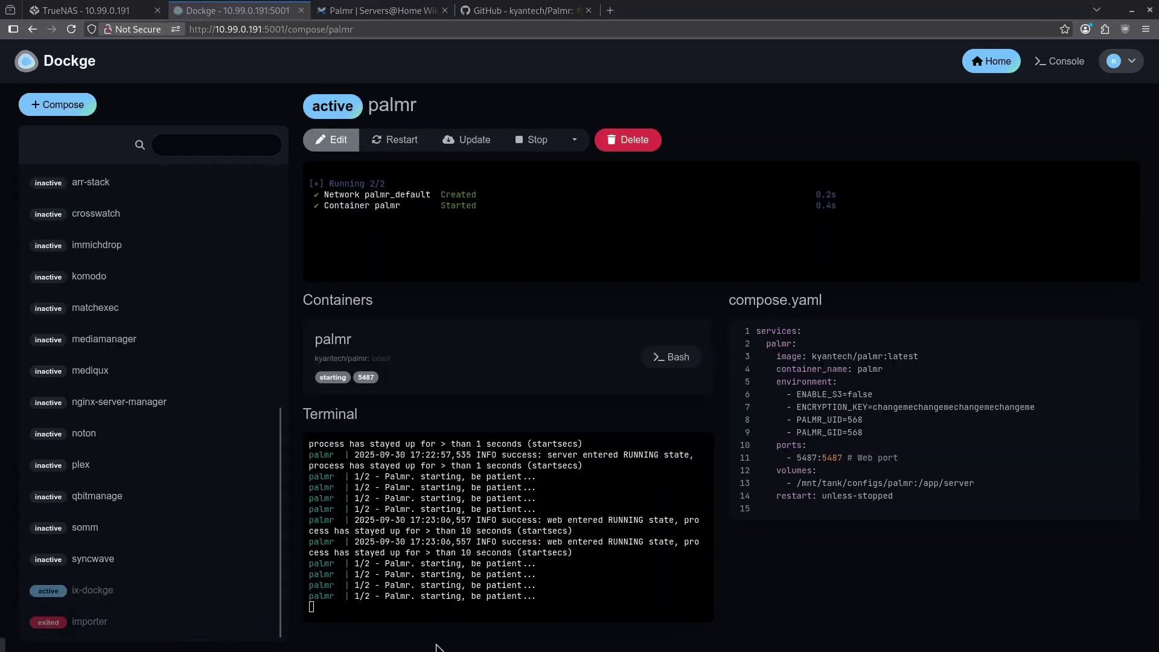
Watch the palmr log until the container is healthy, then open Palmr on port 5487.
left_click_drag(355, 564, 542, 563)
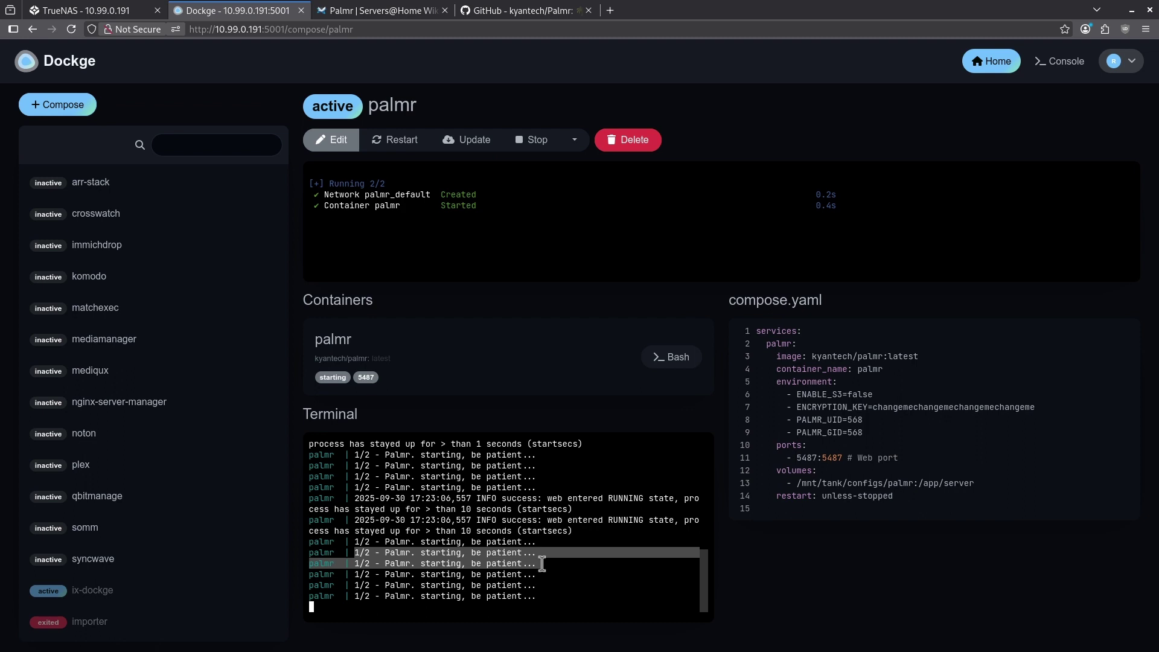
left_click_drag(542, 563, 542, 576)
left_click(541, 582)
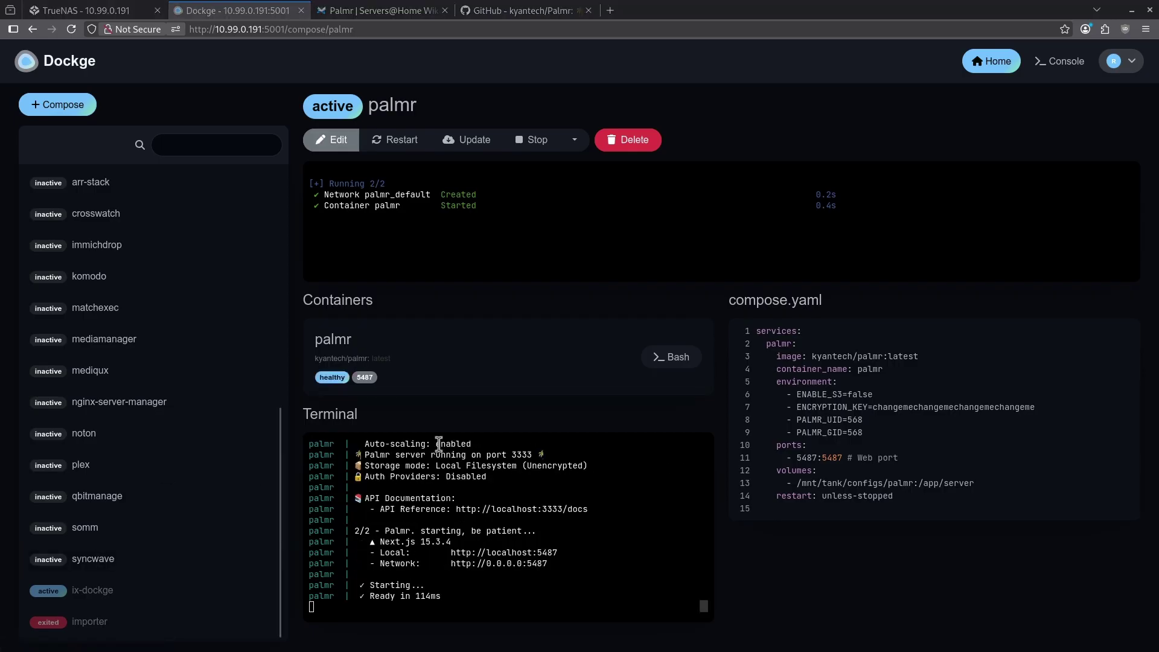
left_click(363, 379)
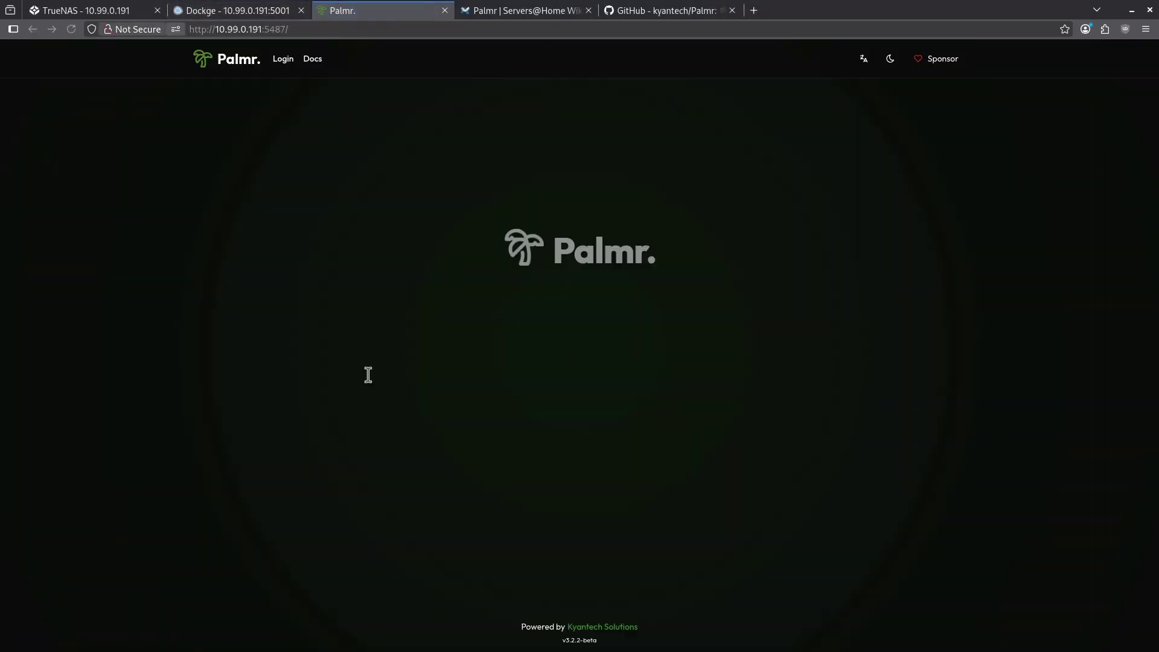
Create the Palmr administrator account from the login page, entering the admin password.
left_click(281, 62)
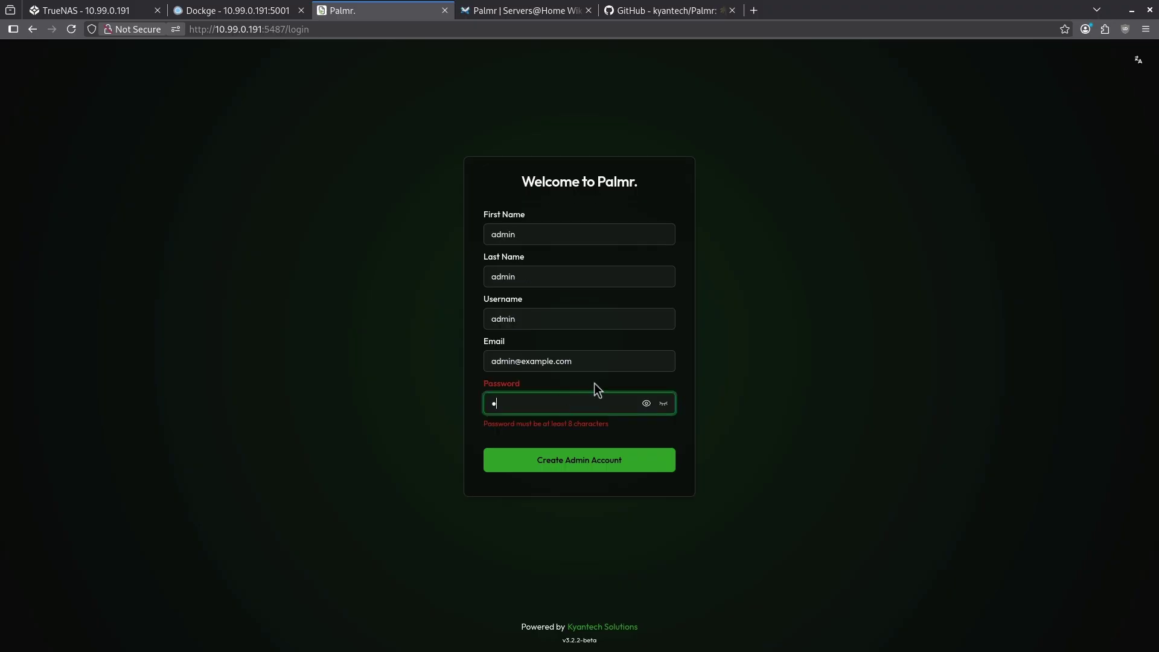
type("admin123")
left_click(592, 455)
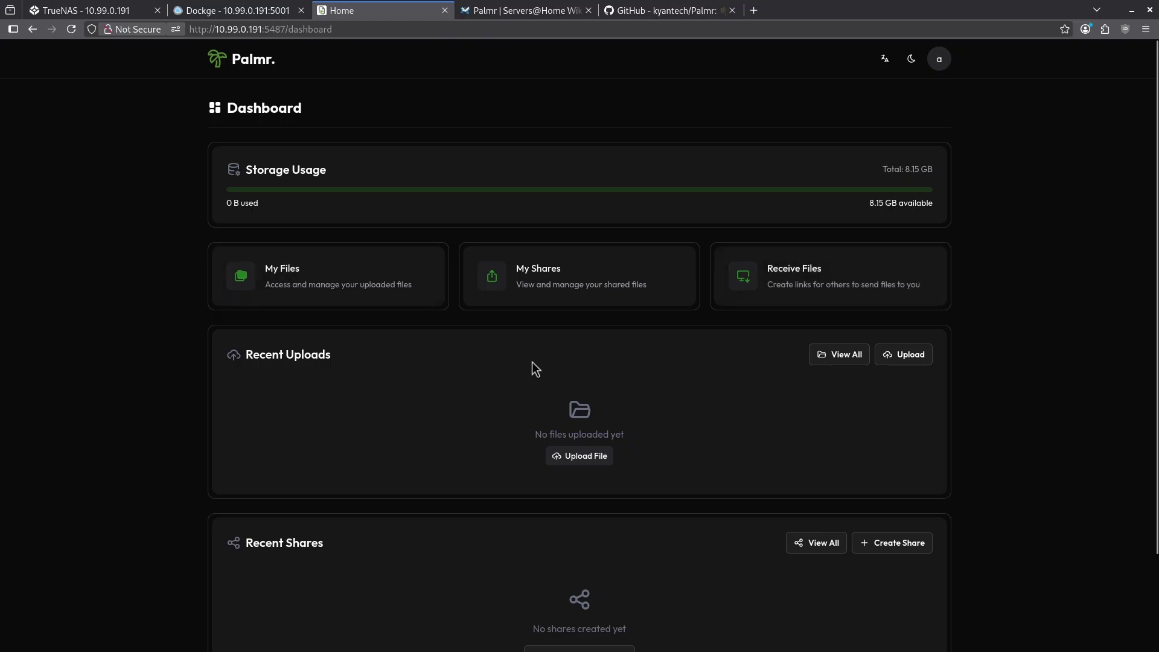
scroll(317, 494, "down", 3)
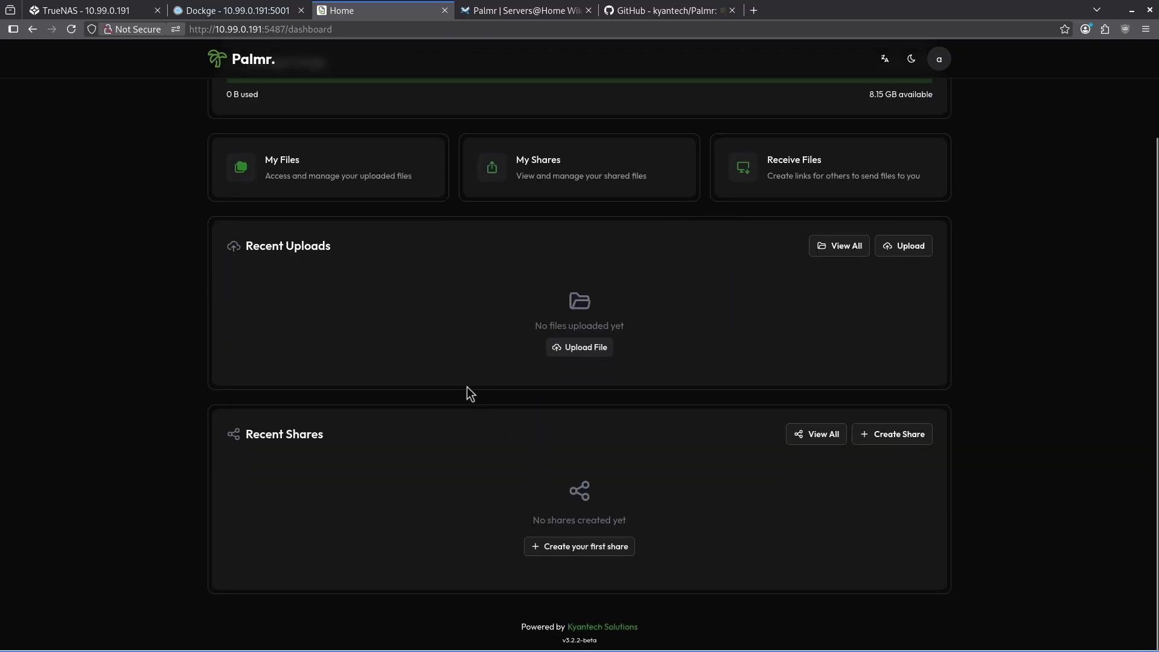
scroll(467, 388, "up", 3)
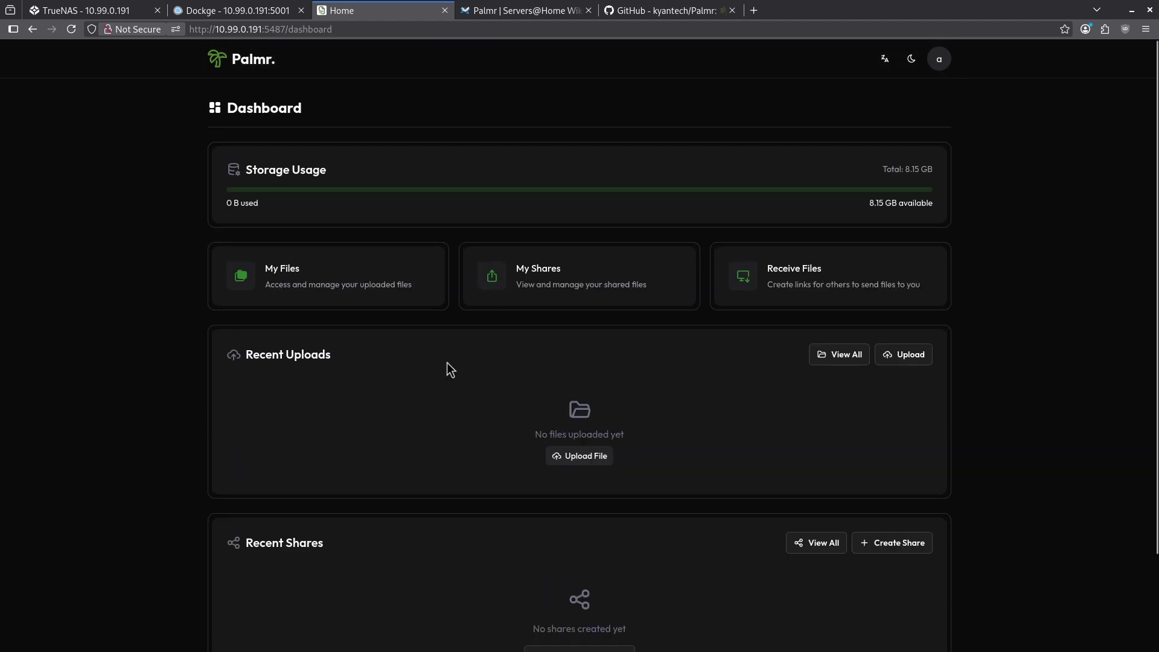
Create a folder named 'pics' in My Files.
left_click(374, 282)
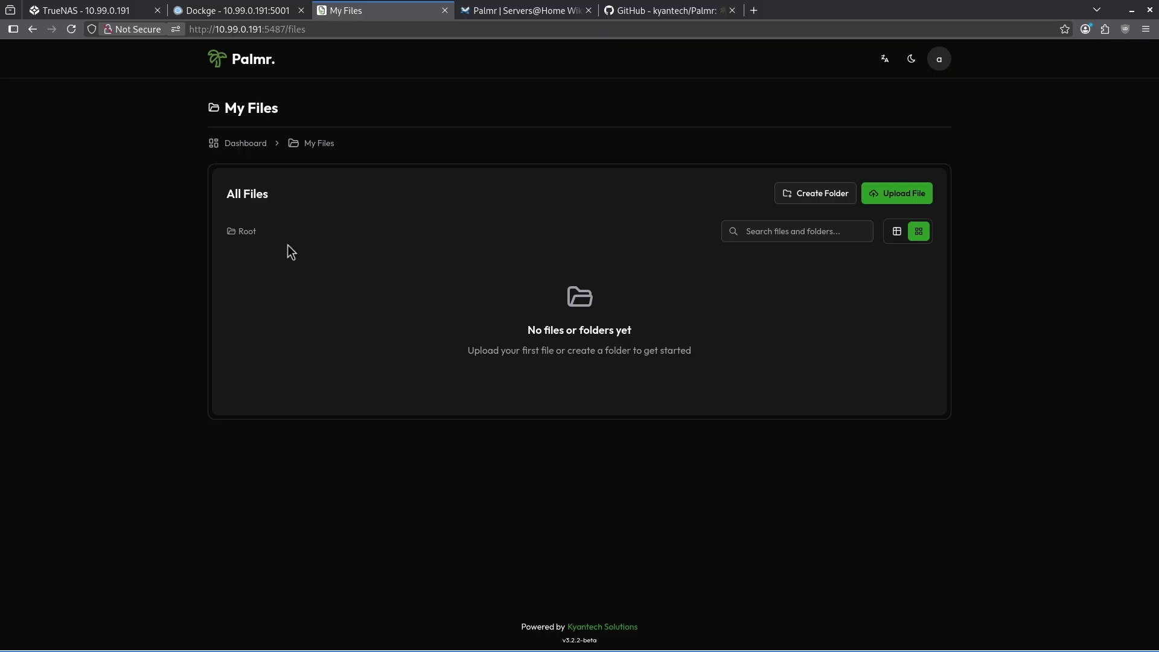
left_click(832, 200)
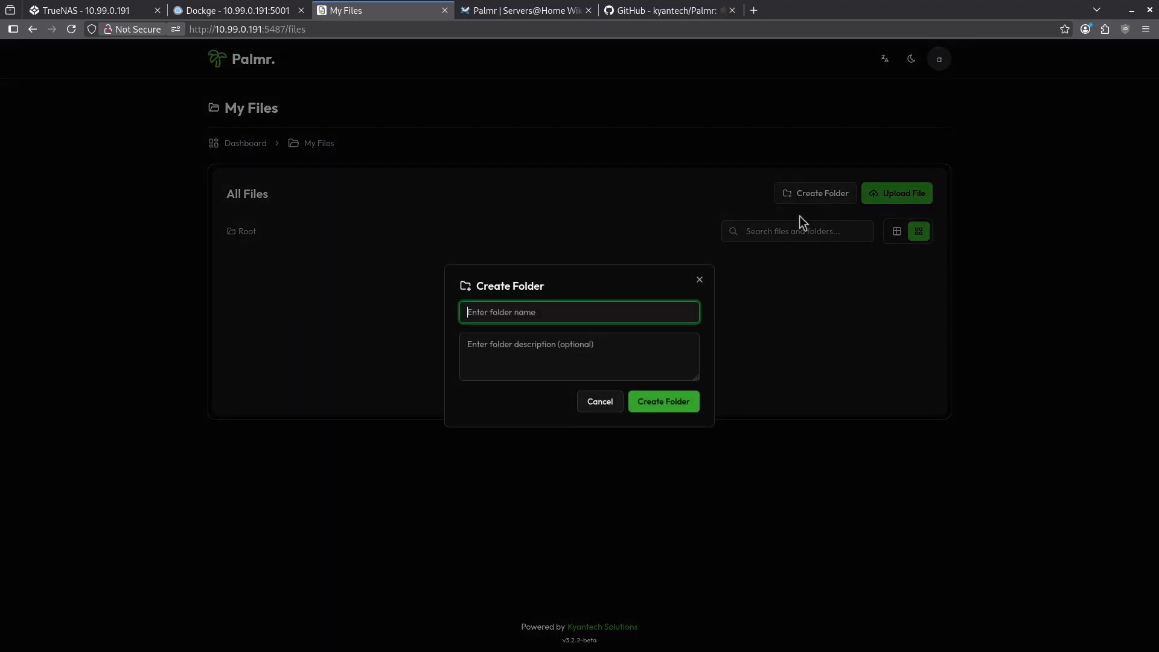
type("pics")
left_click(669, 405)
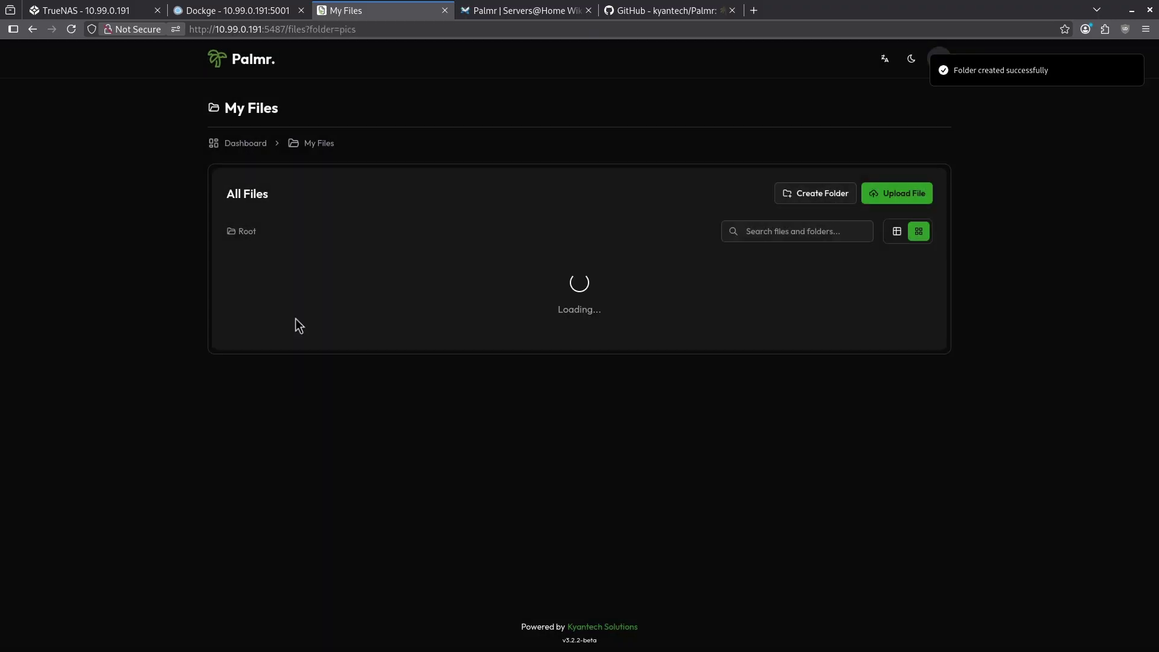
Capture a screenshot and upload it into the pics folder.
left_click(872, 196)
key("Print")
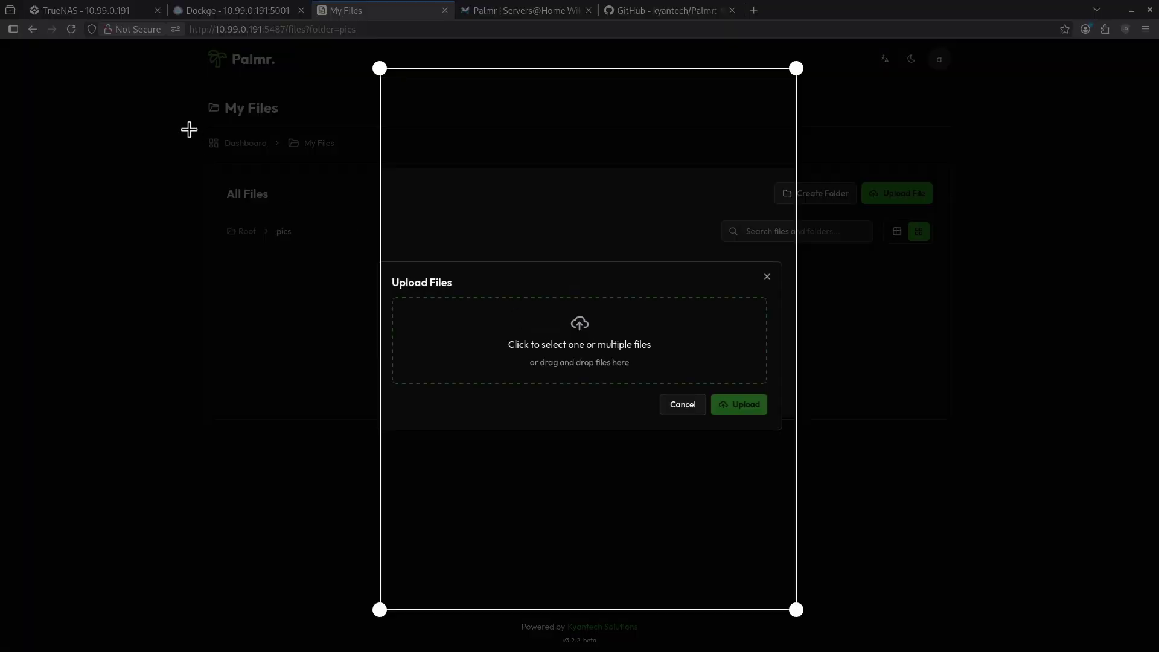
left_click_drag(175, 74, 1030, 513)
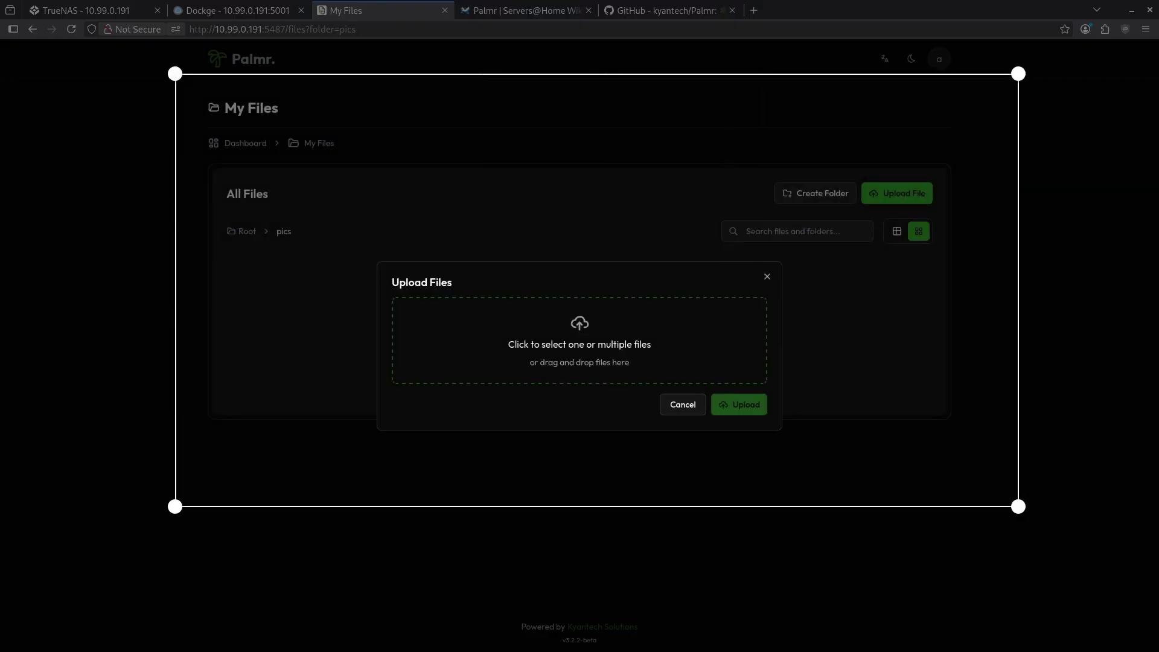
key("Return")
key("ctrl+v")
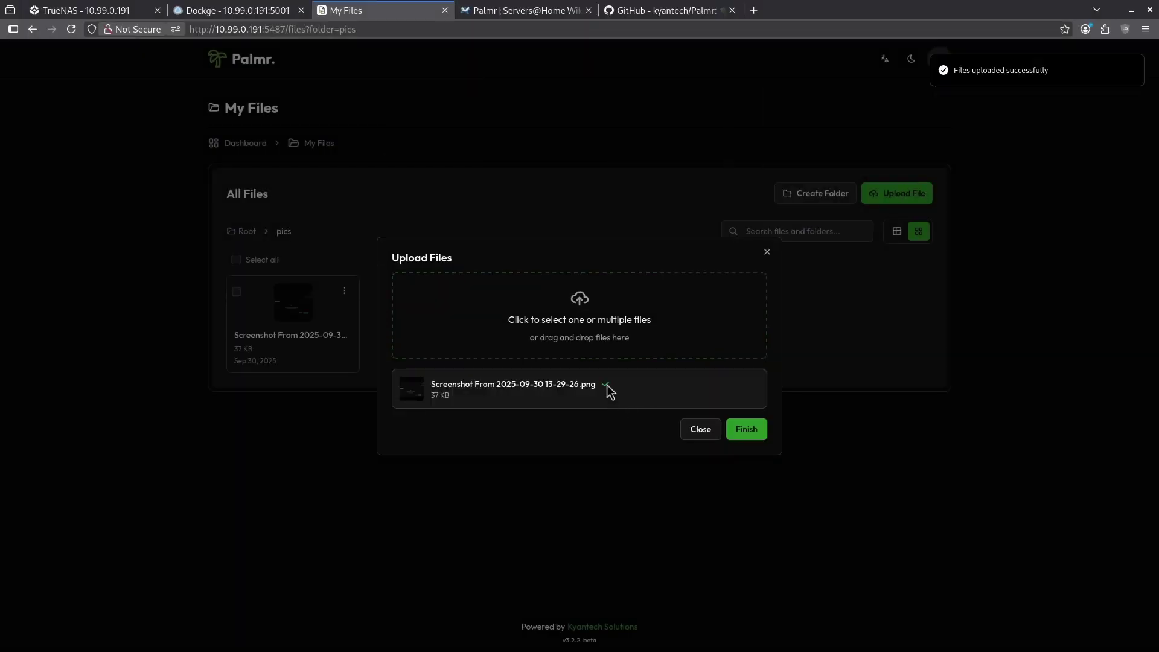
left_click(748, 430)
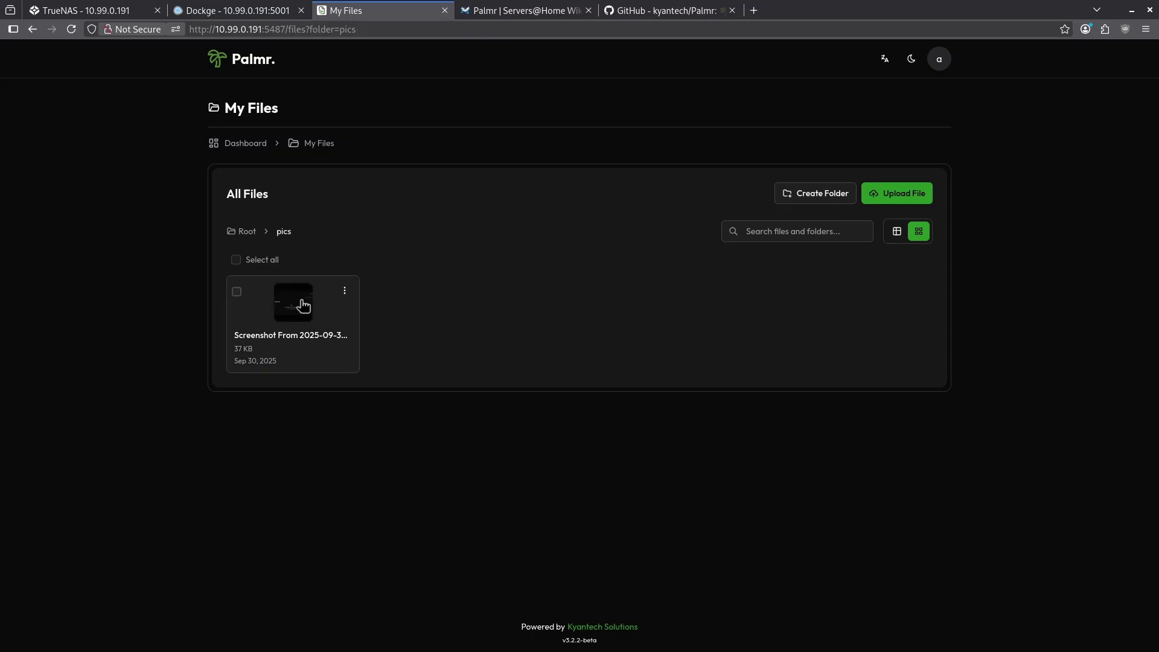
From the dashboard, open My Files › pics and preview the uploaded screenshot.
left_click(245, 143)
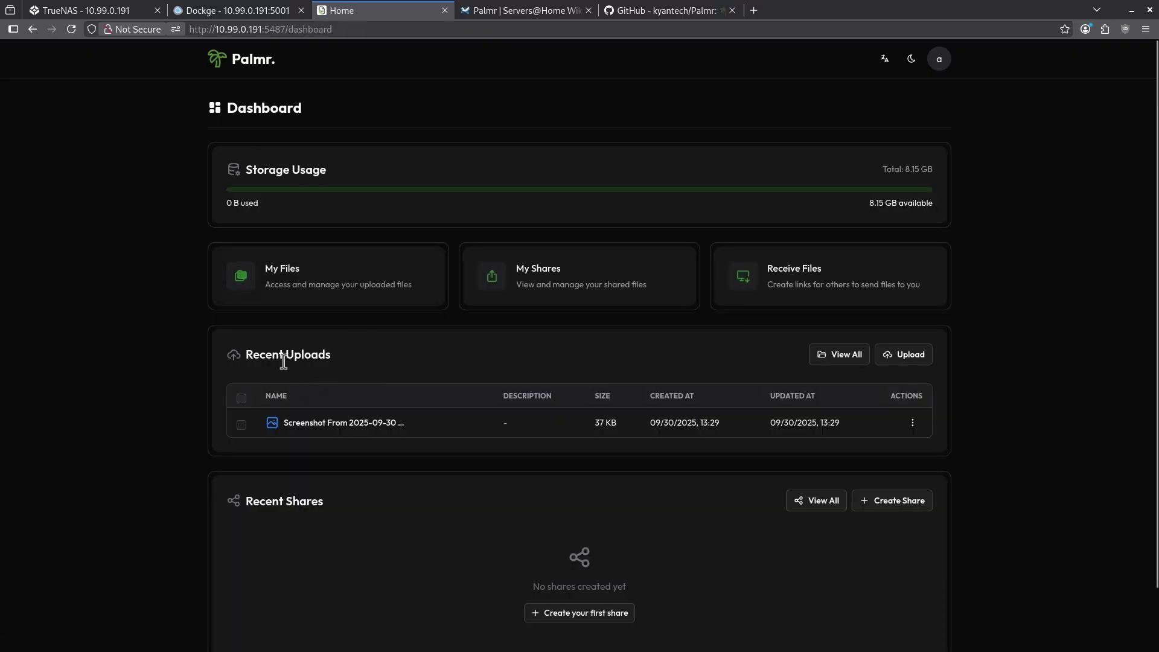
left_click(301, 292)
left_click(297, 305)
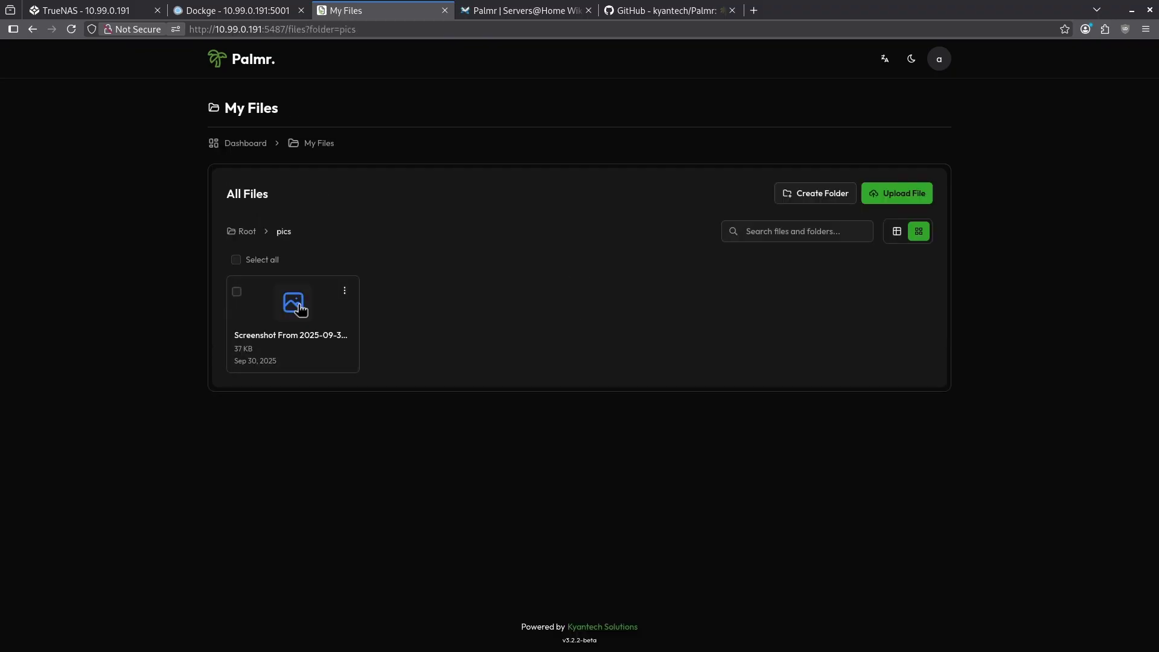
left_click(310, 314)
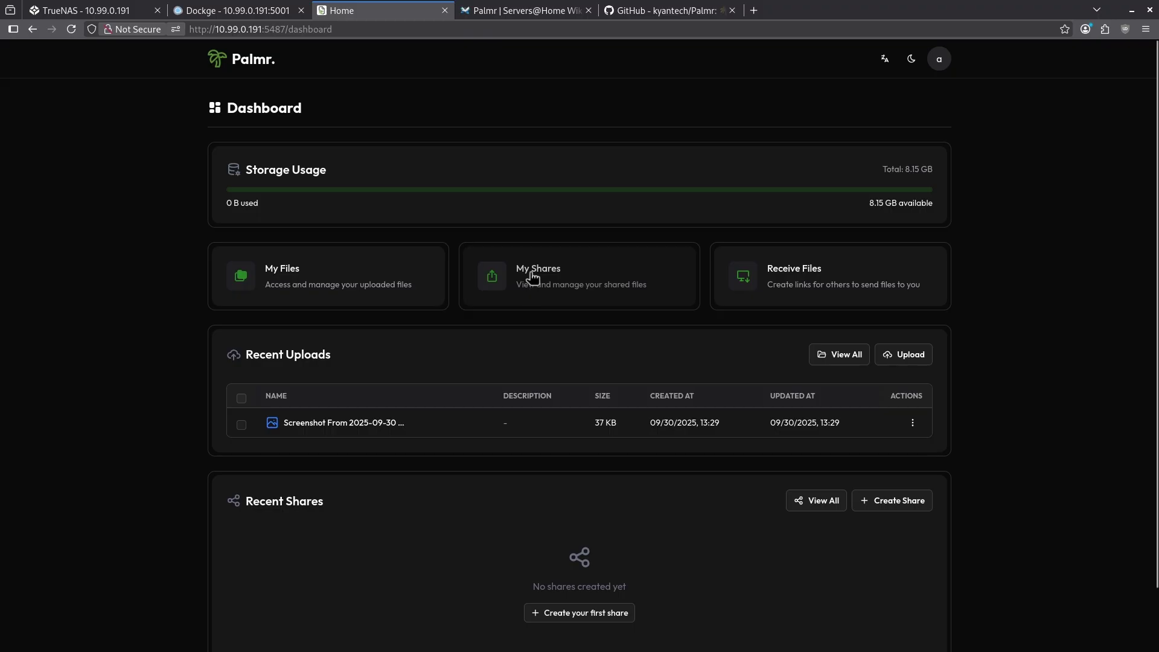
Create a share named 'test share' with password protection enabled and a password set.
left_click(533, 277)
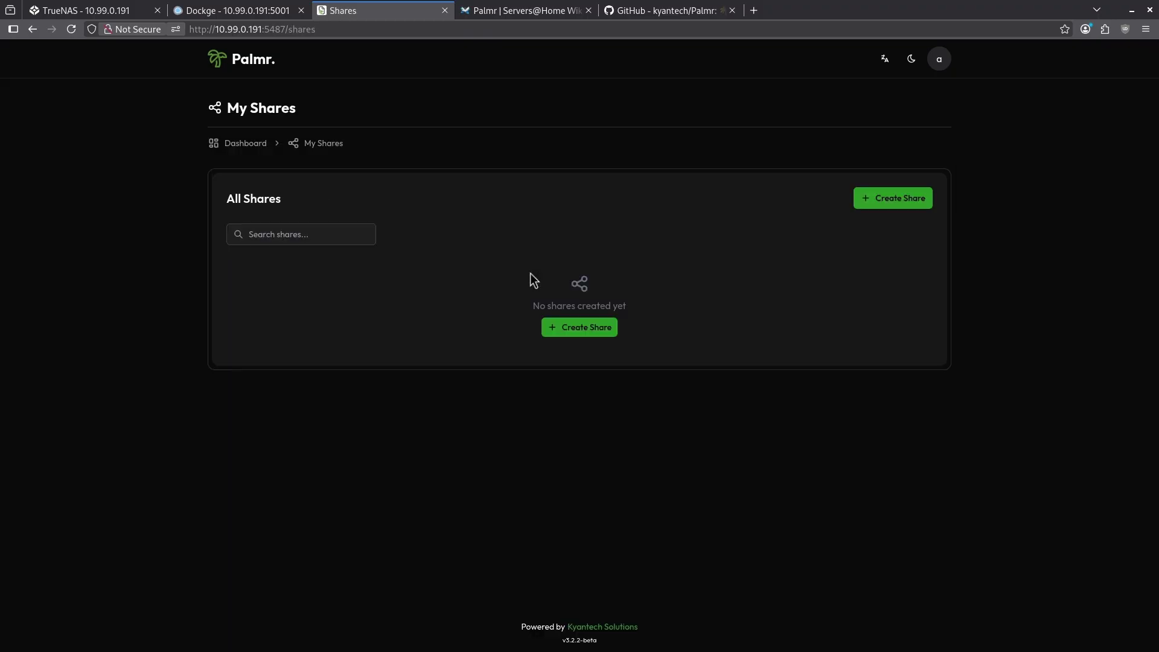
left_click(582, 329)
left_click(532, 275)
type("t")
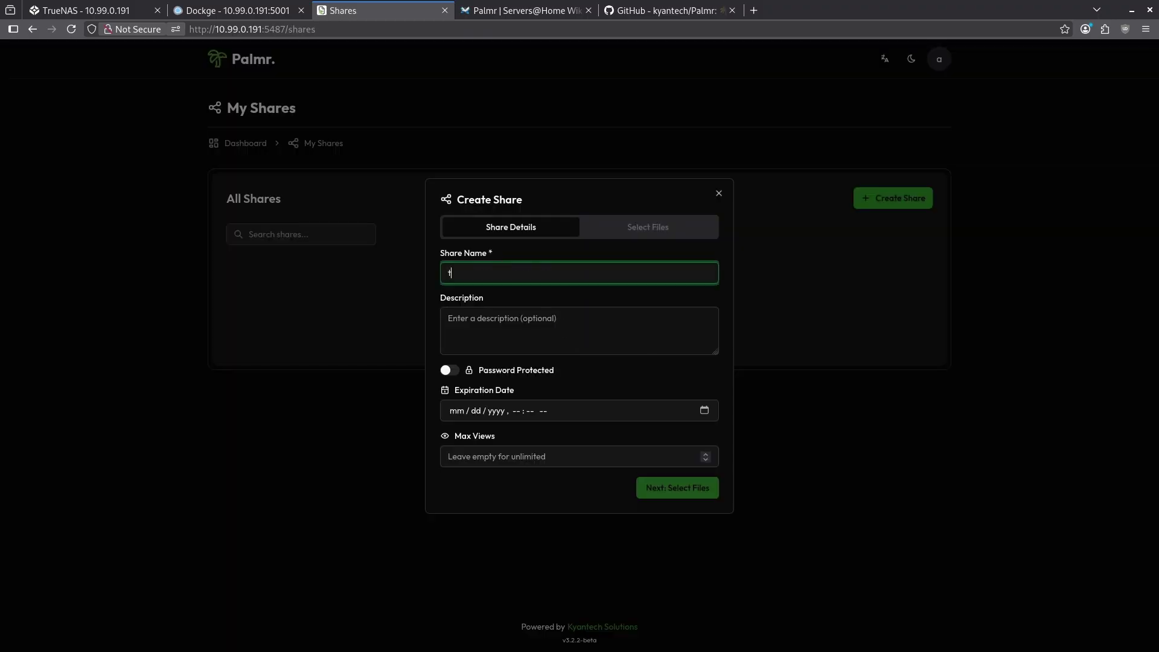
type("est share")
left_click(448, 370)
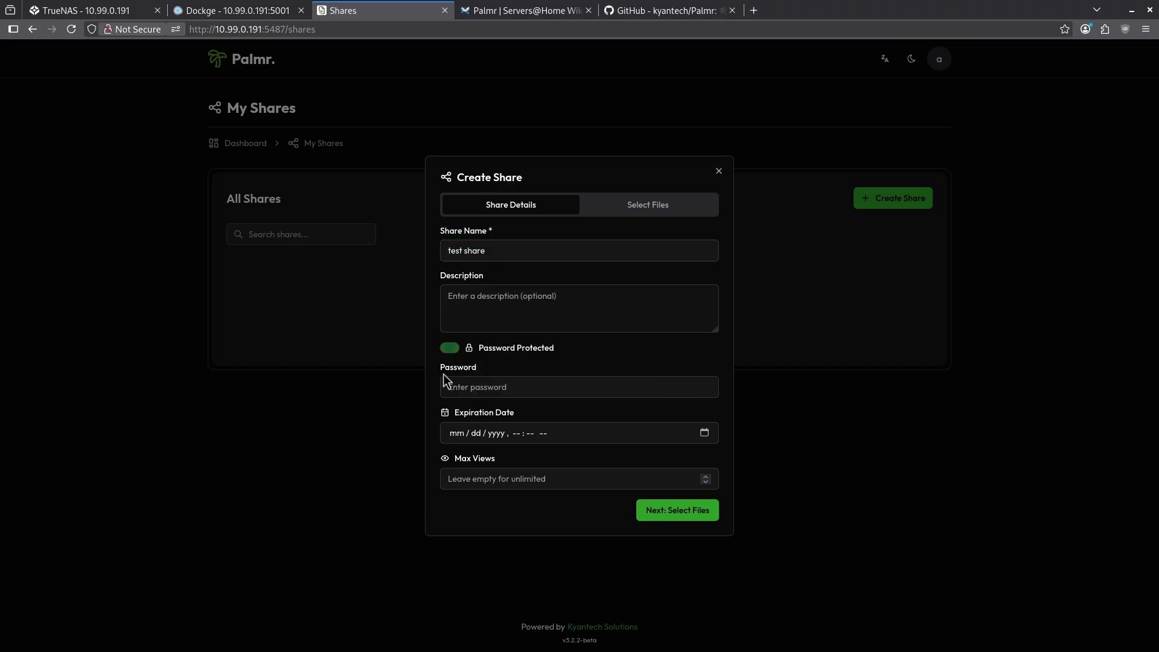
left_click(473, 387)
type("test")
Set the share to expire 10/01/2025 with 5 max views, then proceed to file selection.
left_click(704, 433)
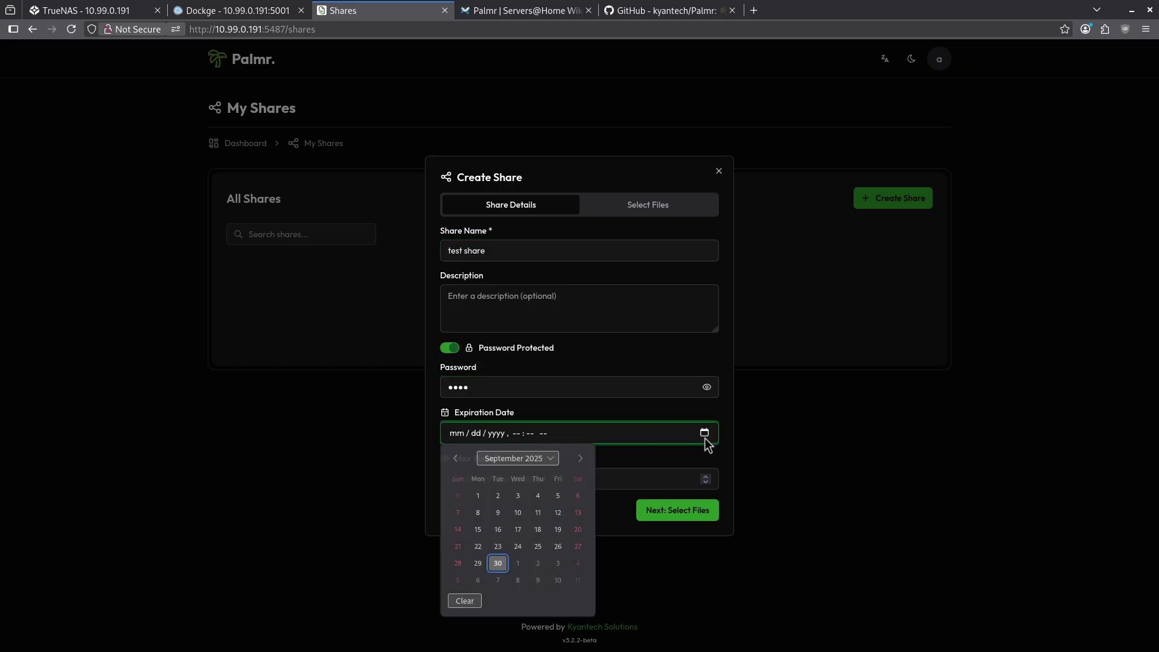
left_click(526, 565)
left_click(556, 480)
type("5")
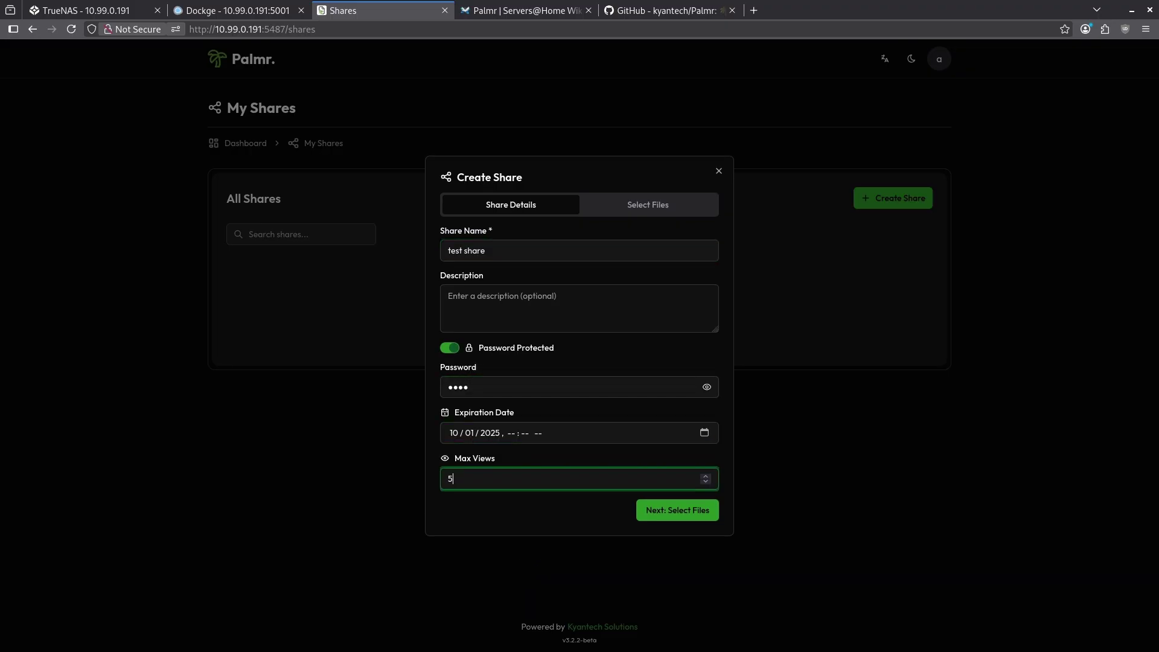
left_click(654, 510)
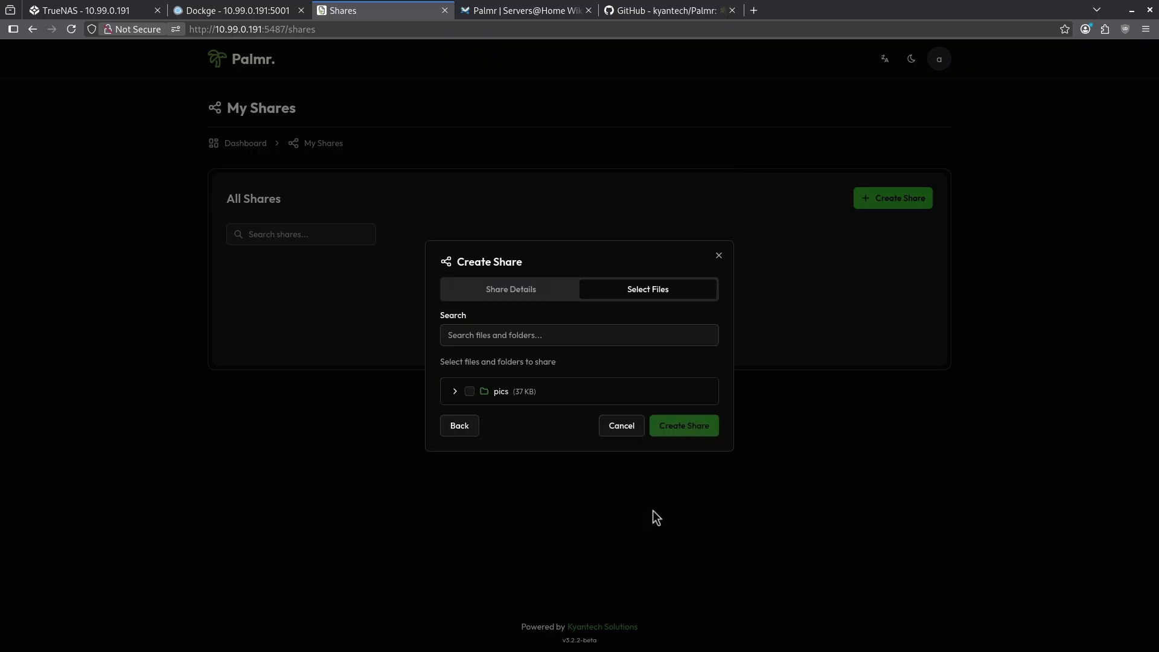
Create 'test share' from the pics folder's screenshot file and return to the dashboard.
left_click(469, 393)
left_click(470, 392)
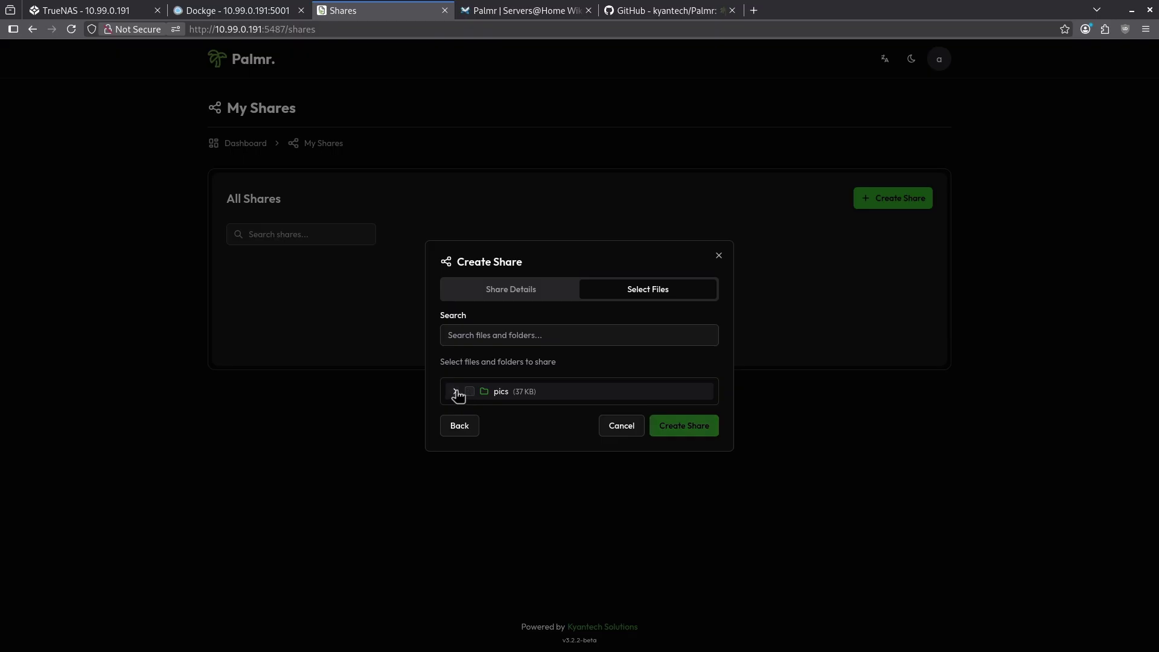
left_click(456, 391)
left_click(482, 400)
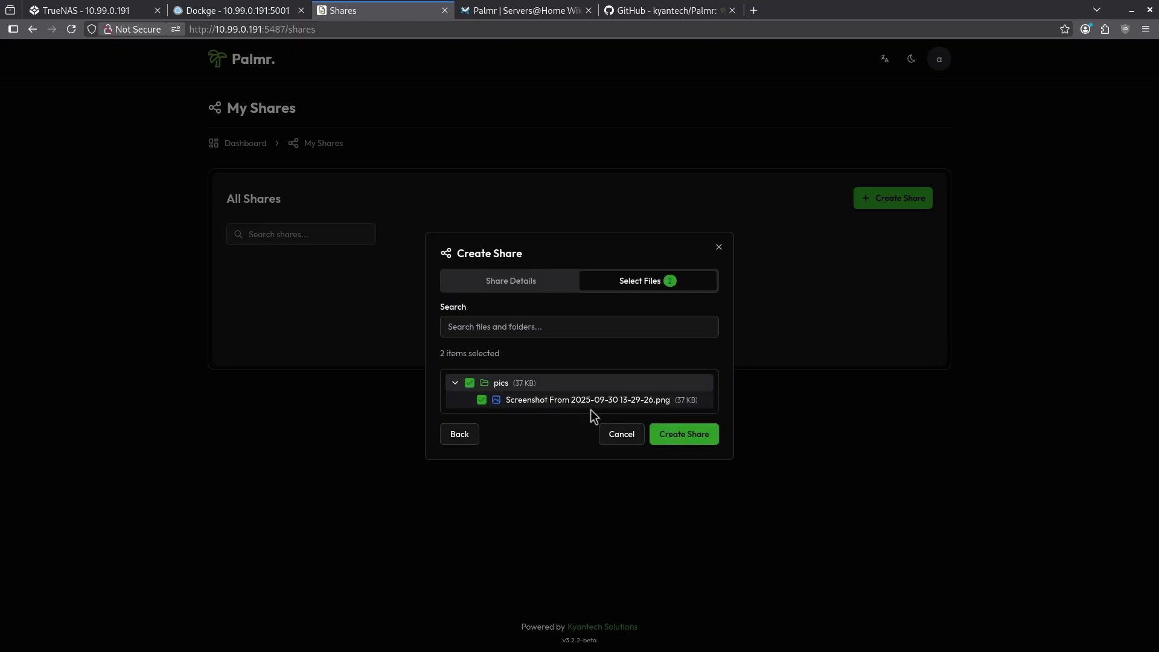
left_click(672, 434)
left_click(245, 143)
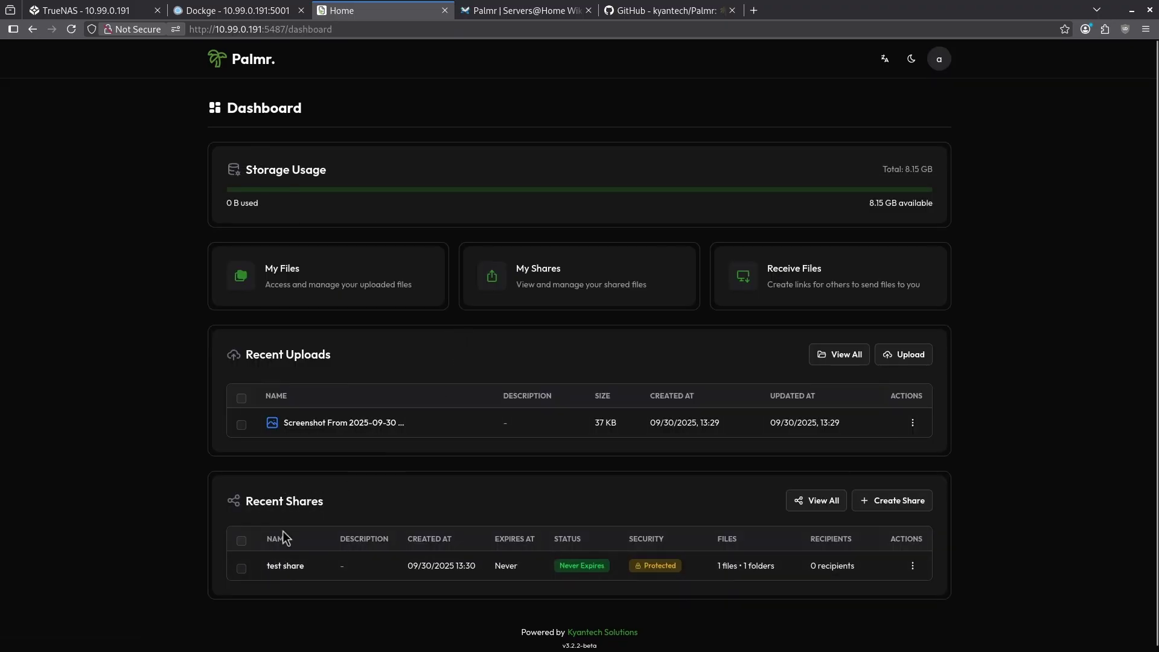
Open My Shares and view test share's details.
left_click(817, 502)
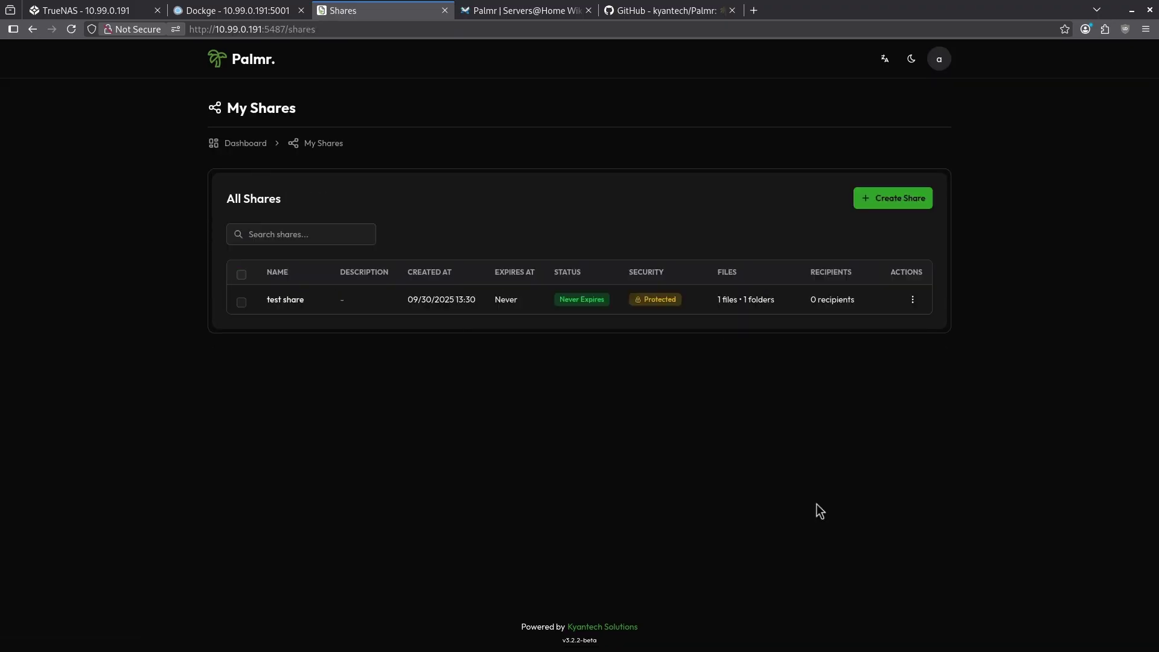
left_click(913, 302)
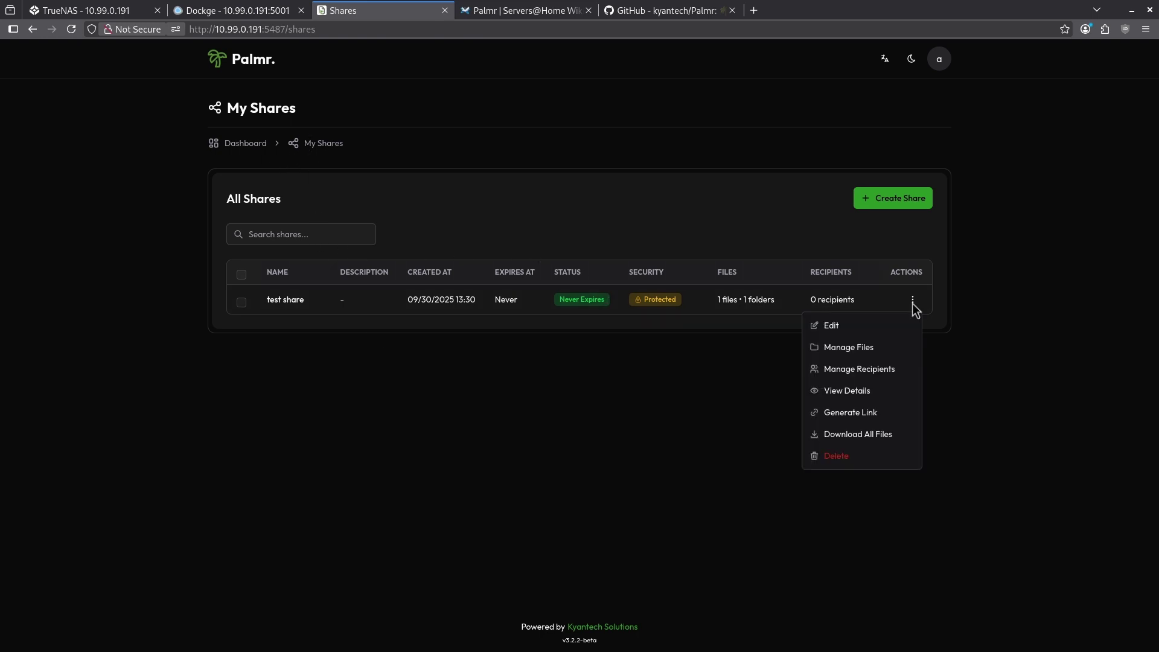
left_click(879, 394)
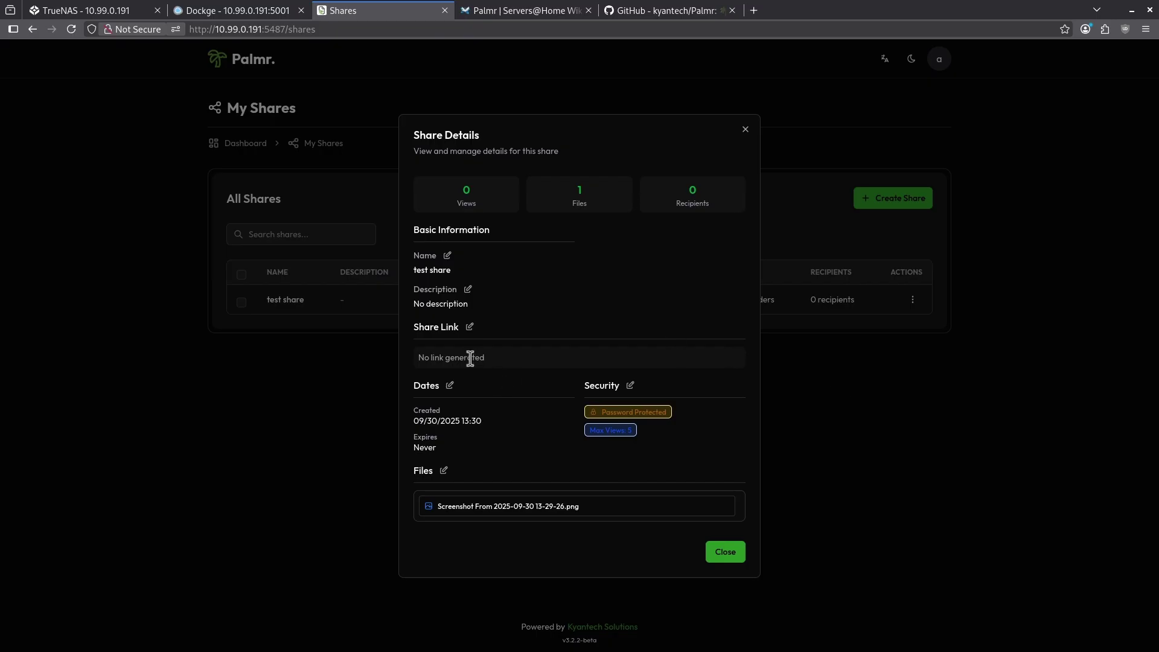
Generate the /s/screenshot link for test share and inspect its host and port.
left_click(471, 328)
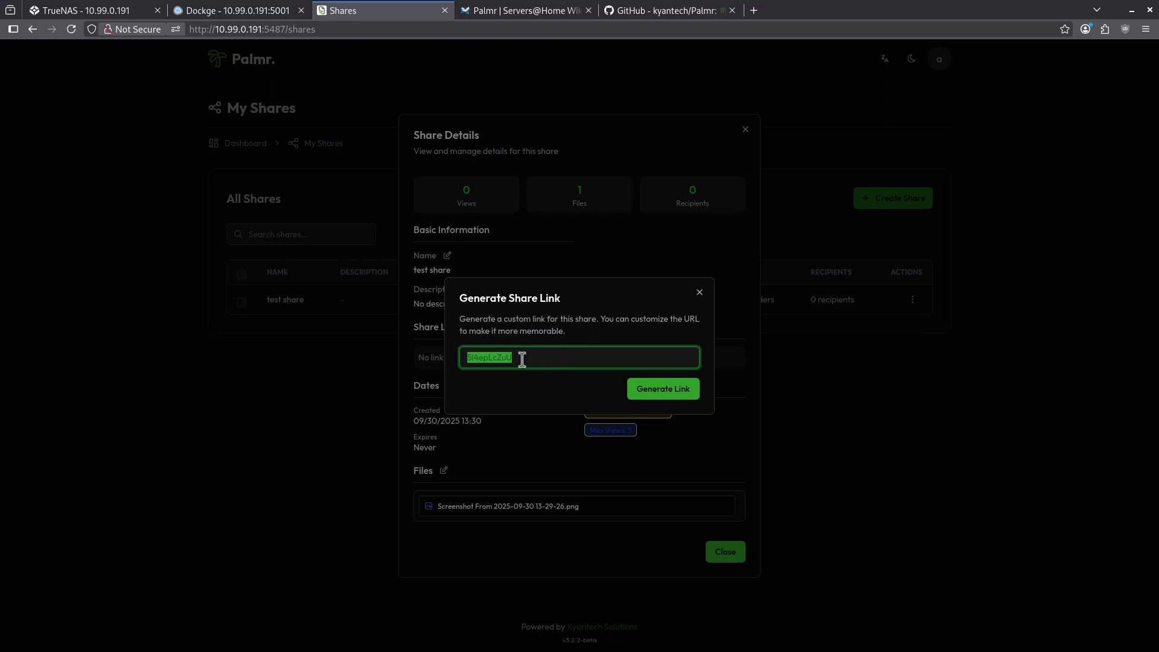
left_click(684, 386)
left_click_drag(442, 363, 501, 362)
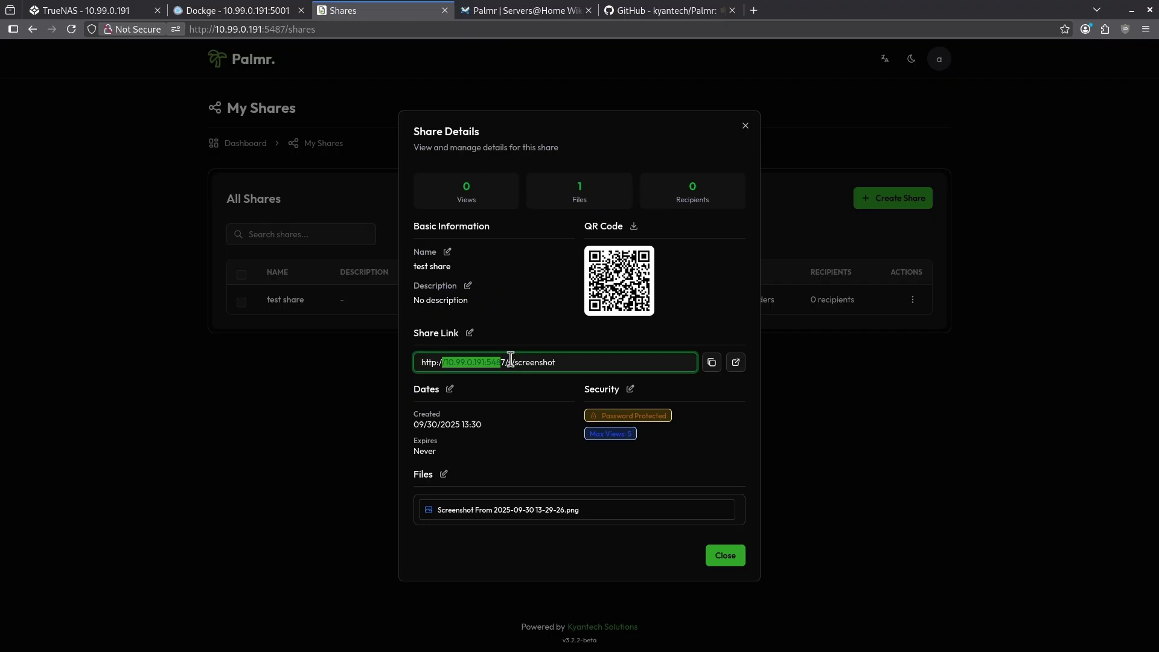
left_click(508, 363)
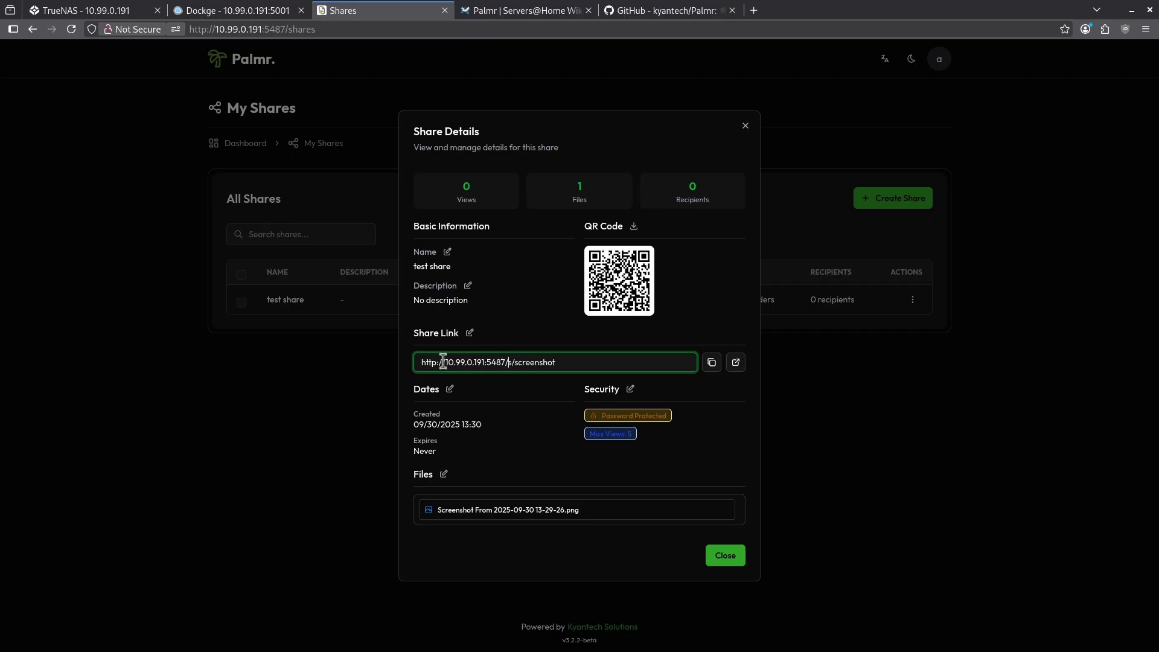
left_click_drag(443, 363, 500, 363)
left_click(501, 362)
Copy the share link, open it in a new tab, and unlock it with the share password.
left_click(712, 362)
left_click(735, 363)
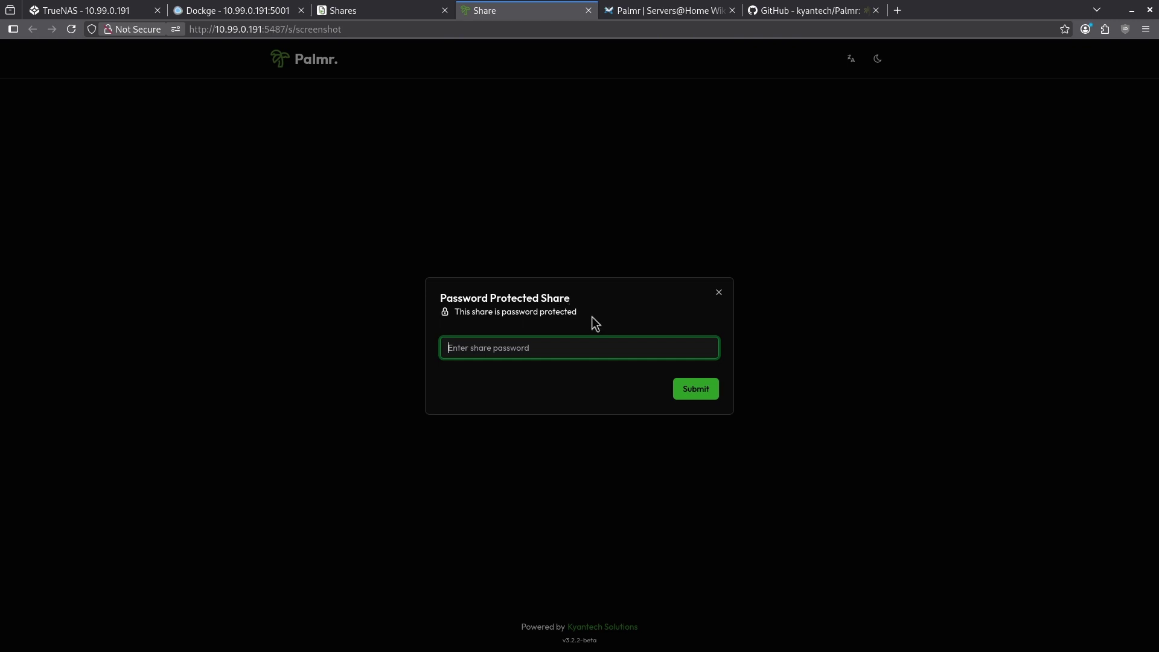
type("1234")
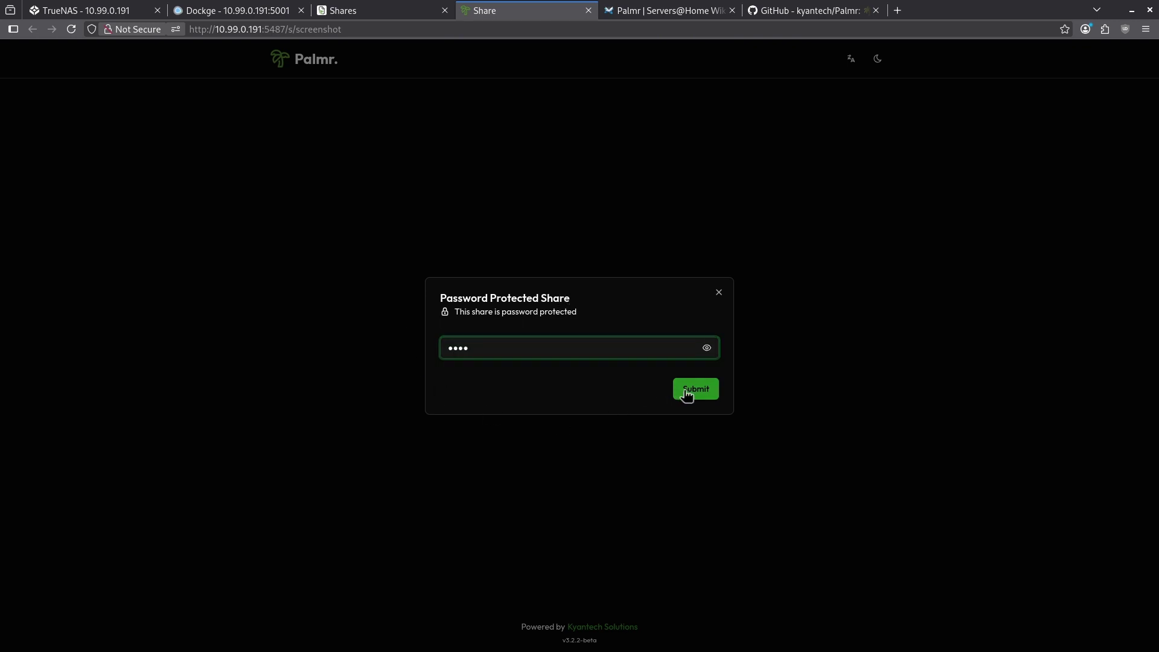
left_click(687, 396)
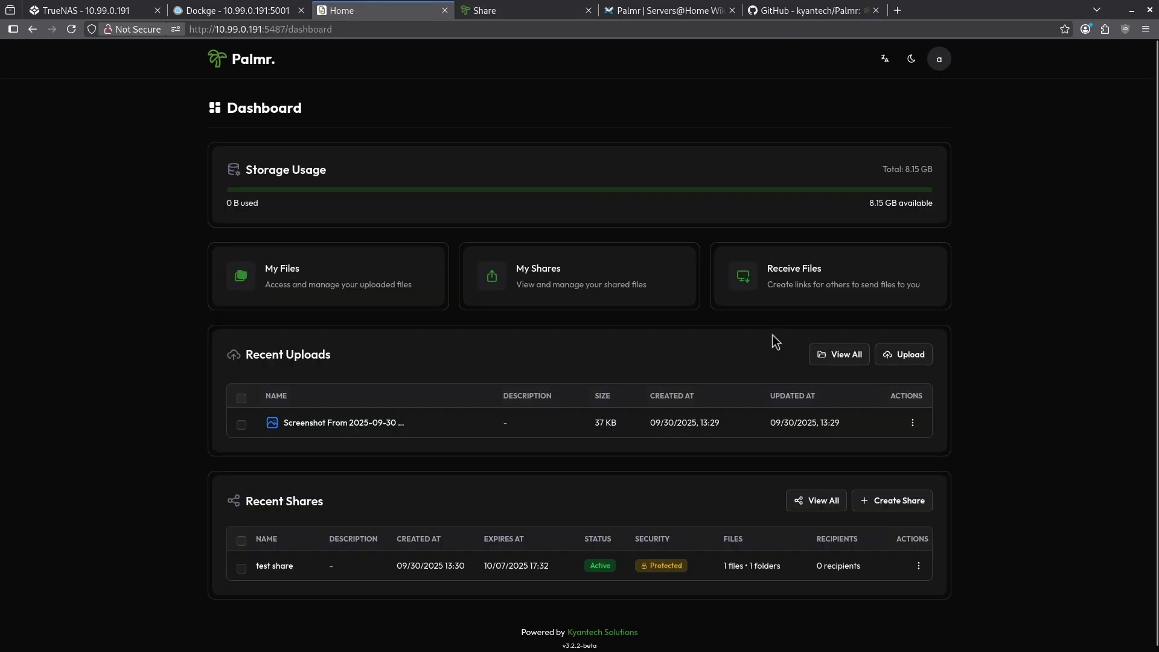
left_click(784, 278)
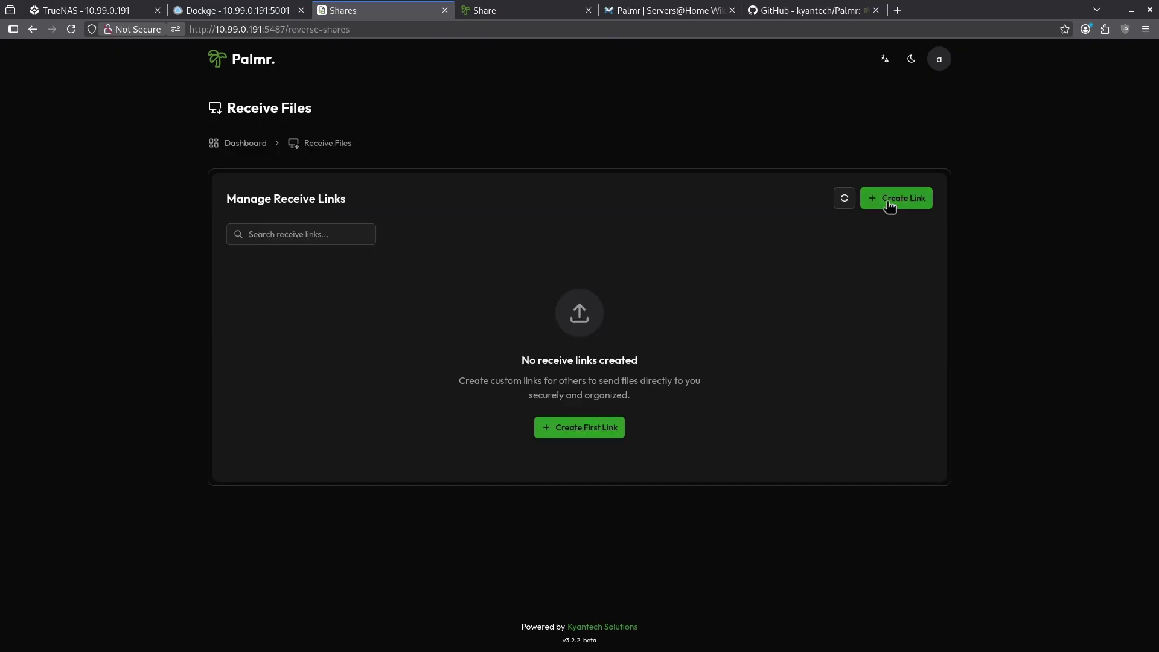
key("alt+Left")
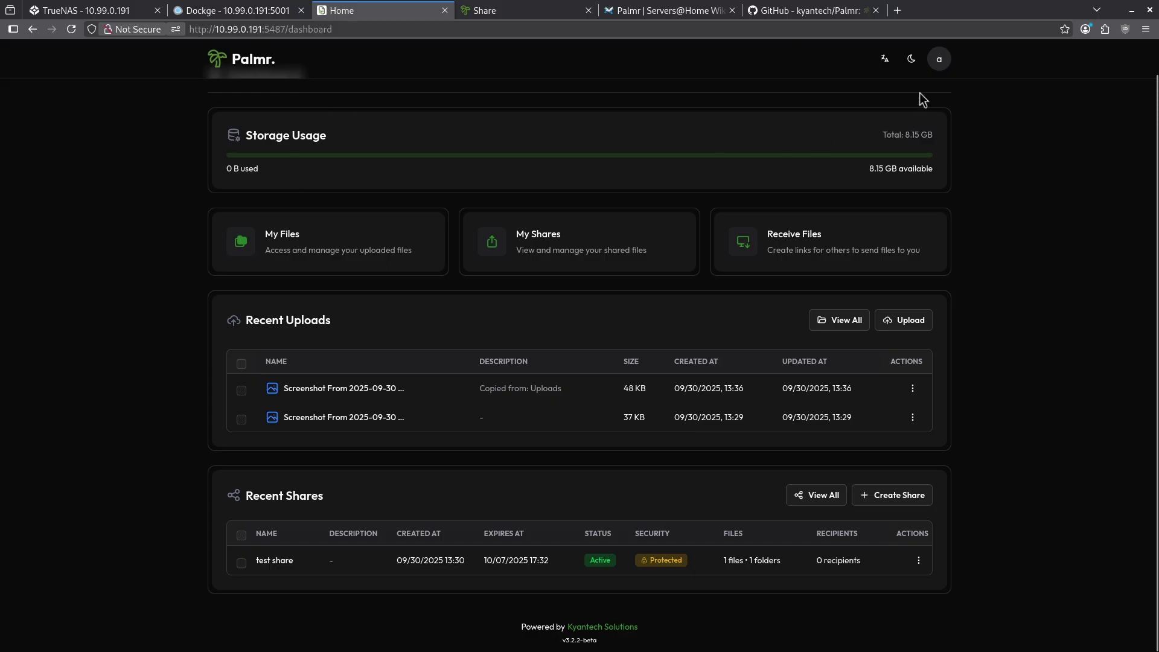
Open Customization and expand the Theme Mode, Theme Colors and Typography options.
left_click(940, 66)
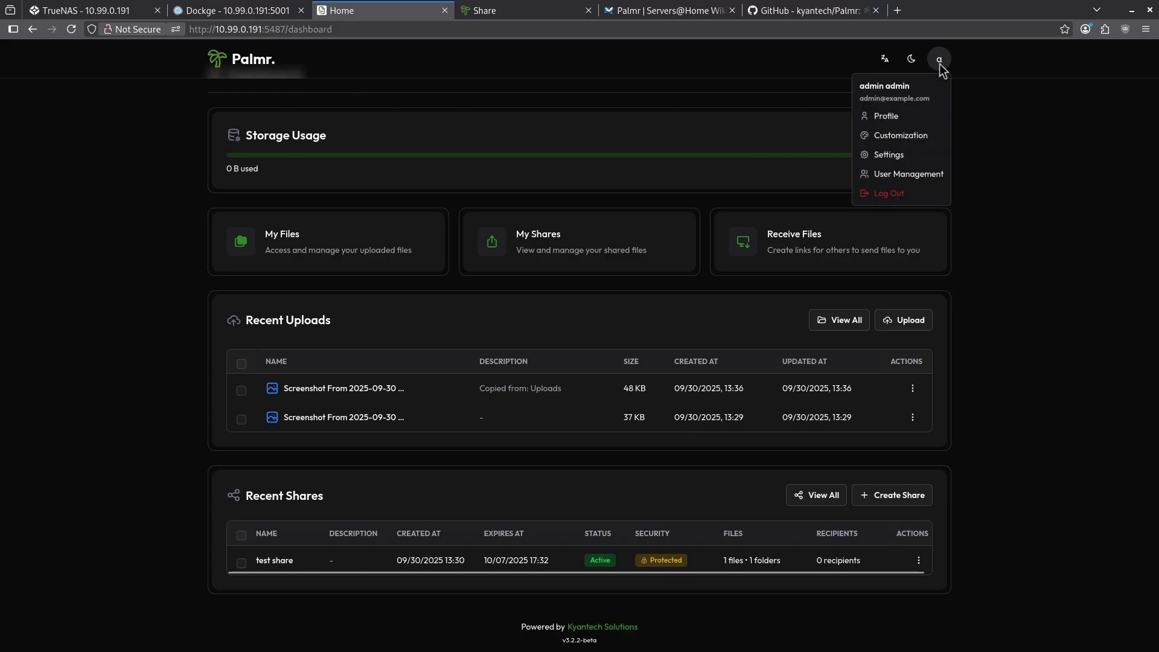
left_click(902, 135)
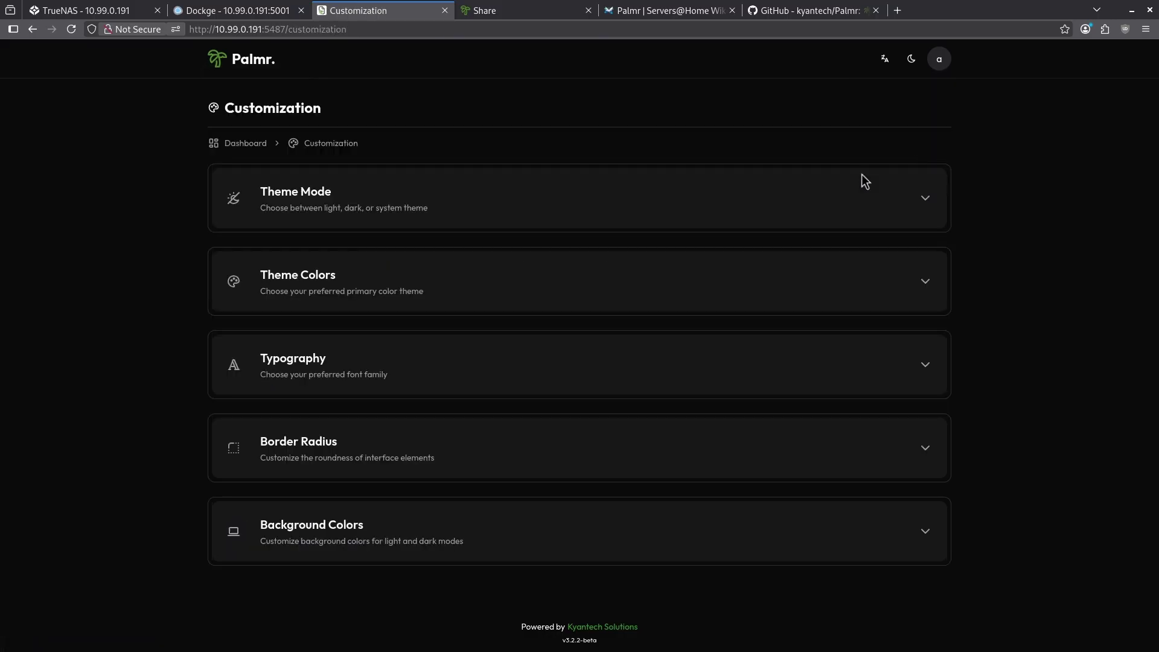
left_click(660, 212)
left_click(894, 487)
scroll(906, 404, "down", 5)
scroll(906, 403, "down", 2)
left_click(915, 406)
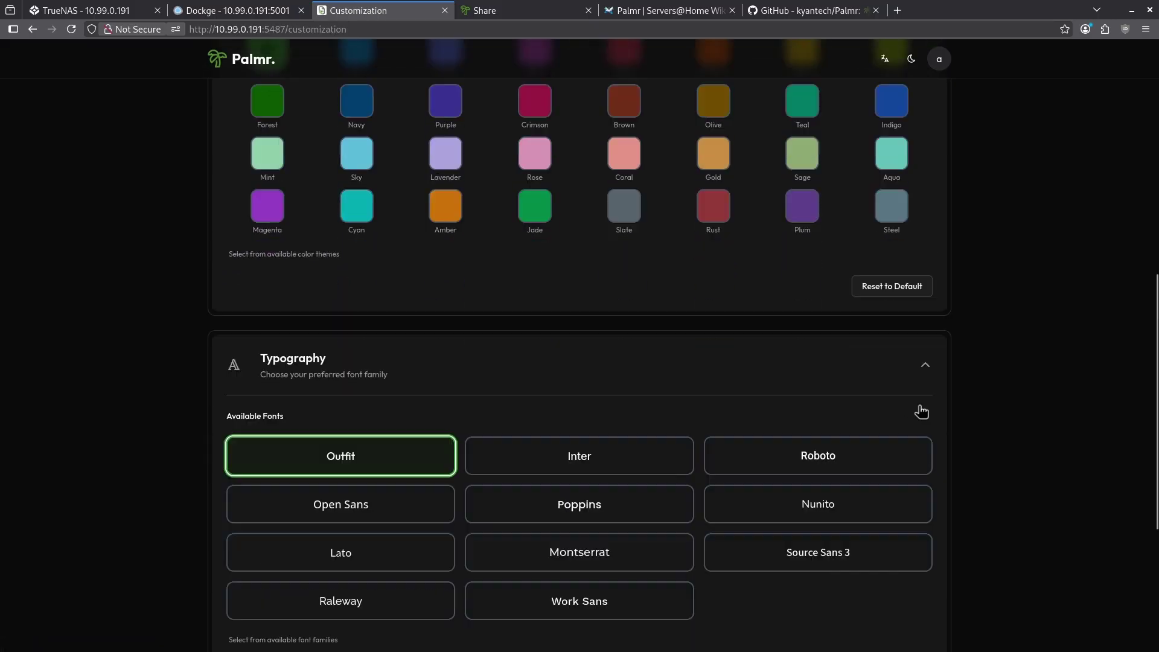
scroll(812, 305, "down", 4)
scroll(921, 398, "down", 1)
Expand the Background Colors options, then go to the application Settings page.
scroll(916, 396, "down", 5)
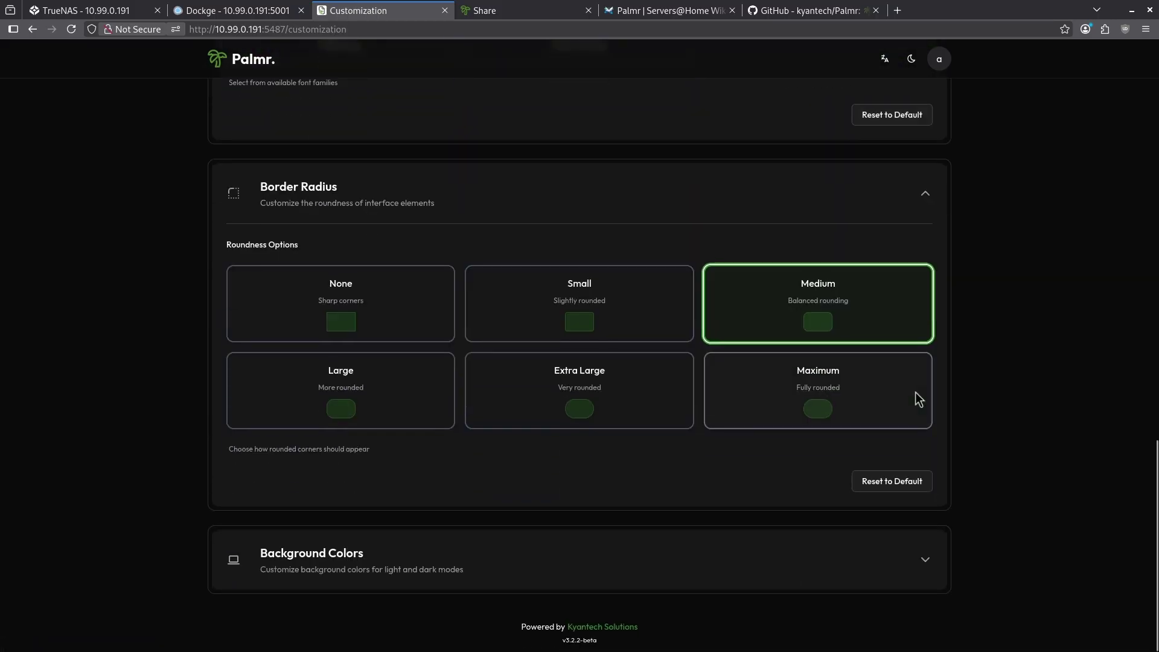
left_click(922, 559)
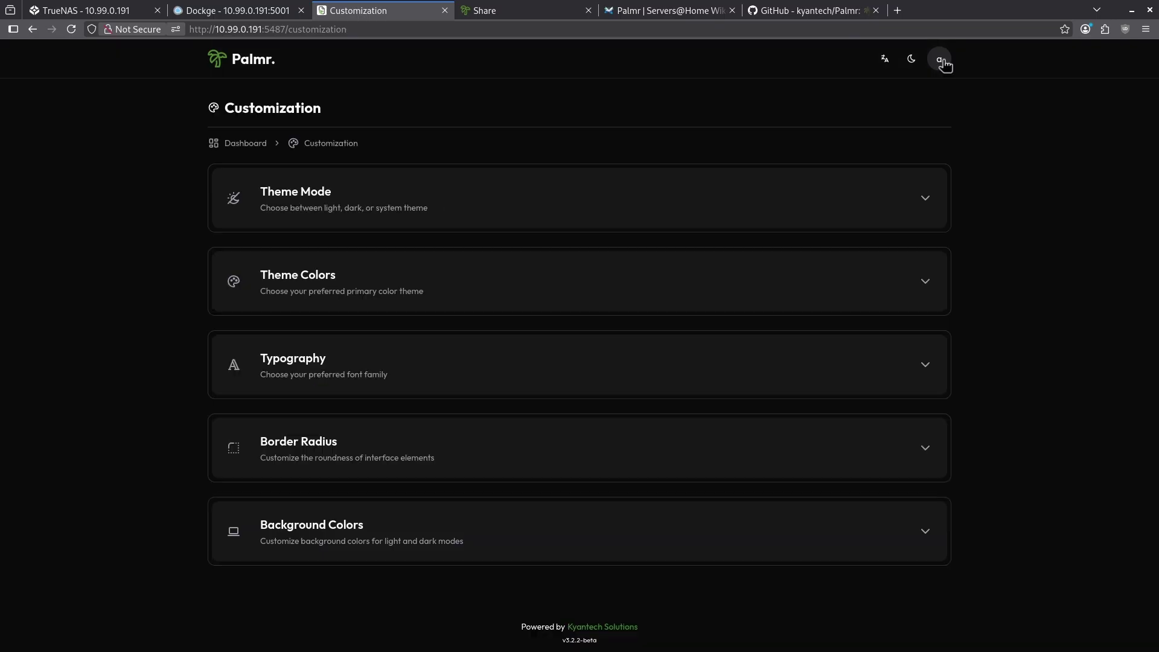
left_click(944, 64)
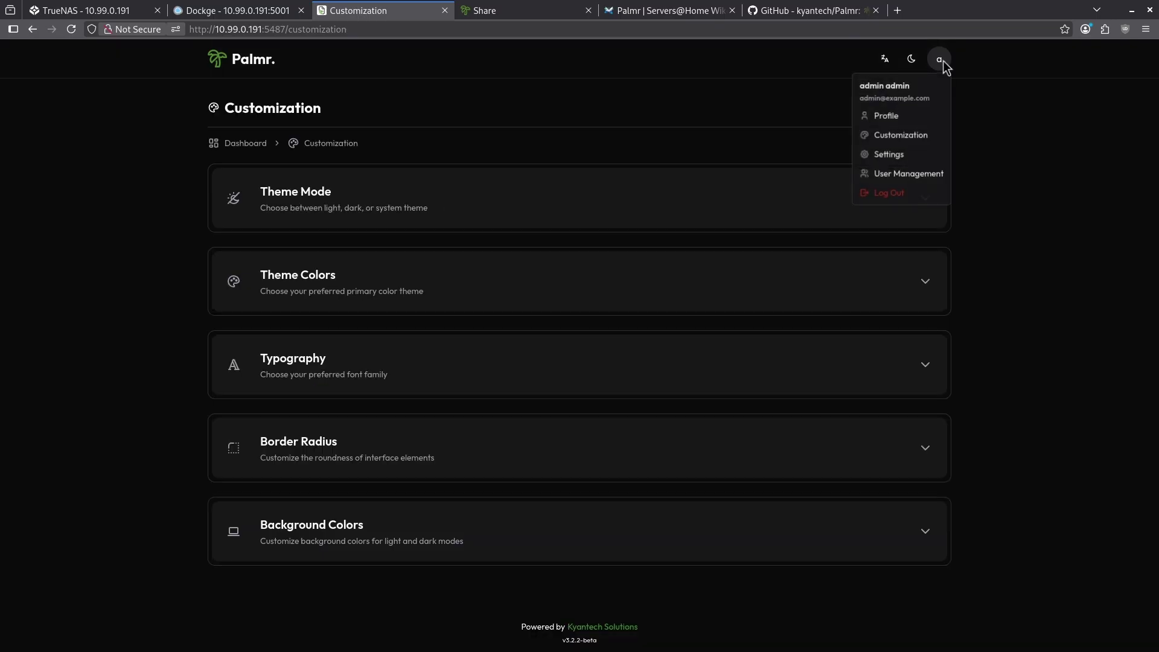
left_click(903, 153)
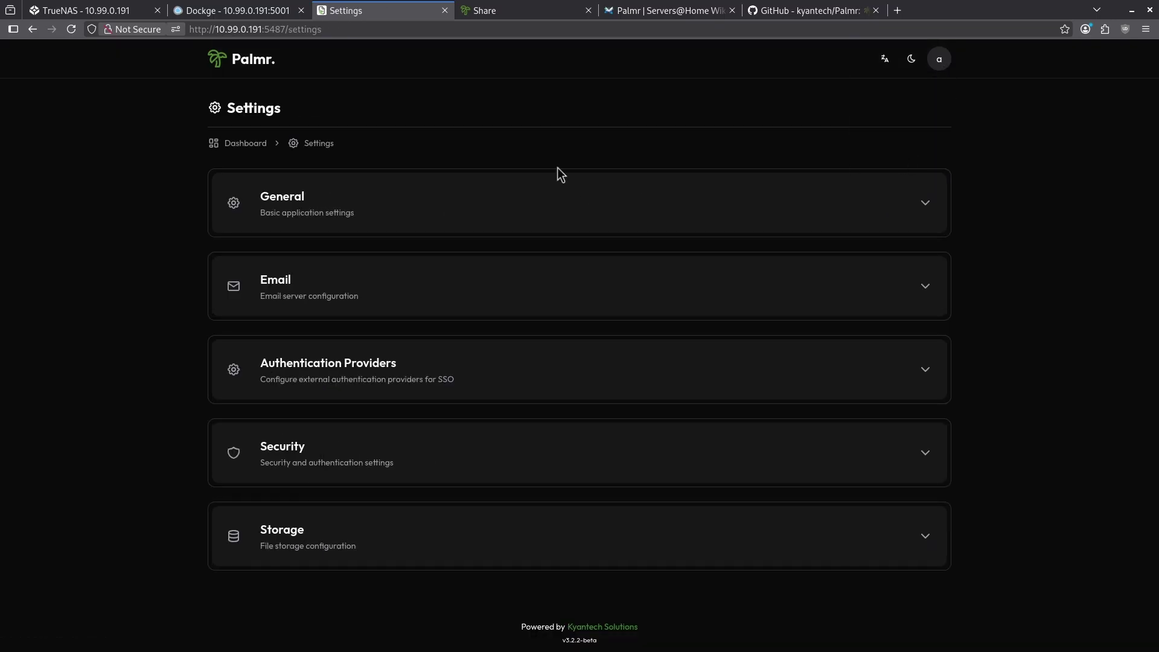
Expand the General and Email settings sections.
left_click(885, 225)
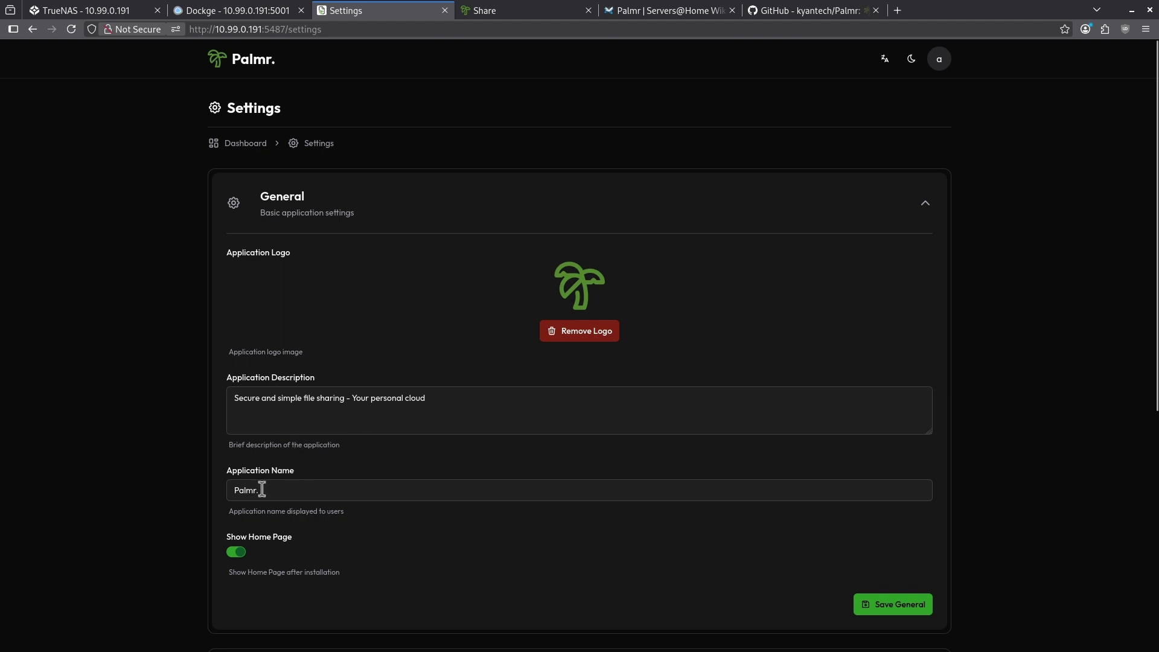
scroll(260, 486, "down", 3)
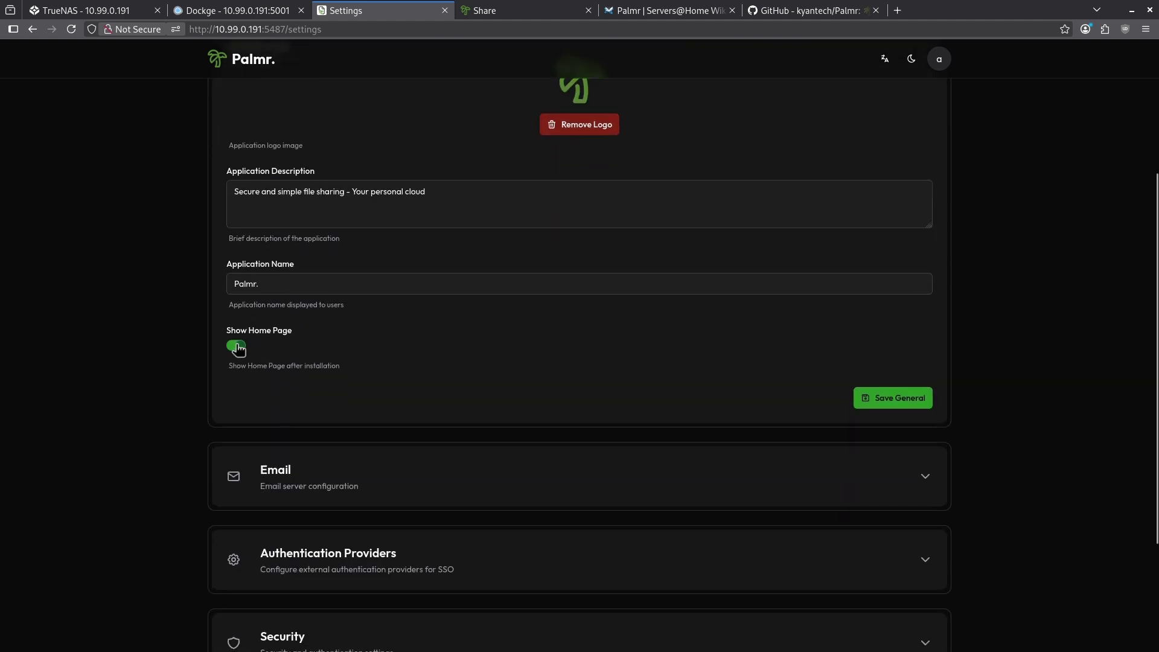
scroll(302, 353, "down", 2)
left_click(511, 356)
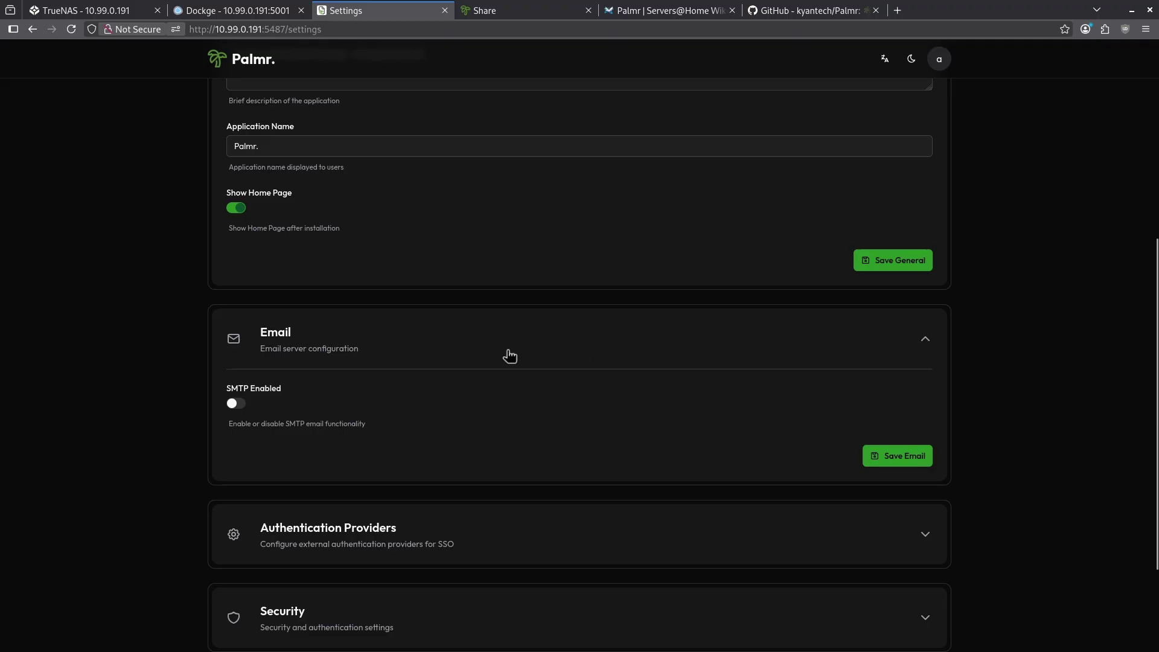
scroll(495, 359, "down", 2)
Expand Authentication Providers, scroll through Security and Storage, then return to the dashboard.
left_click(509, 401)
scroll(443, 445, "down", 3)
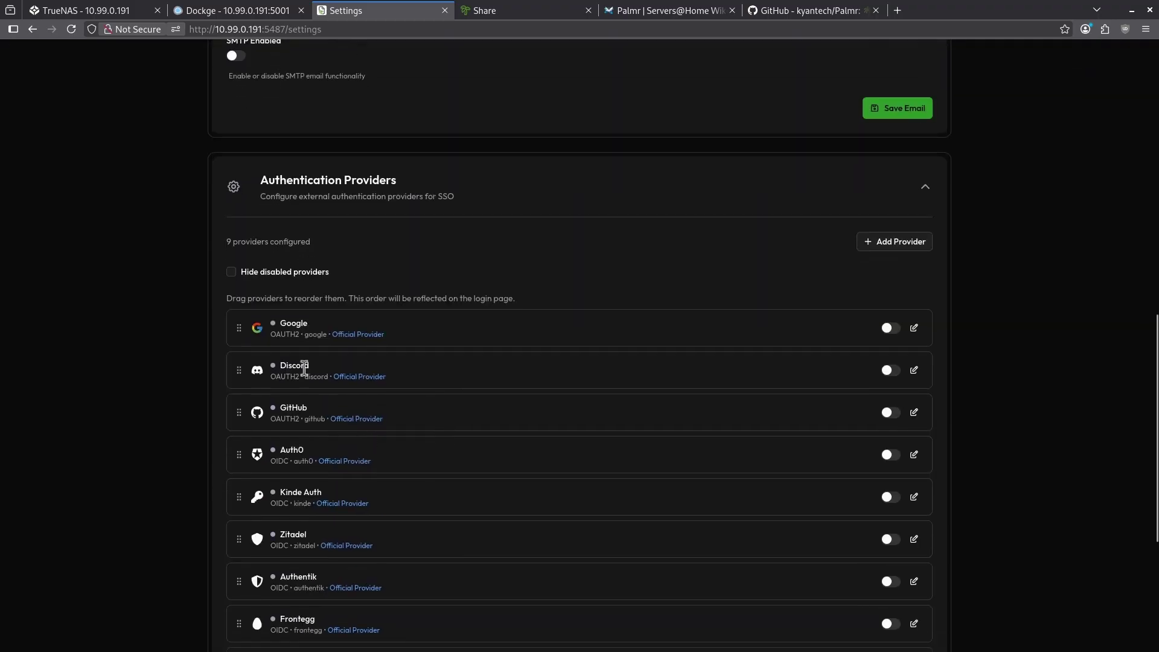
scroll(294, 336, "down", 8)
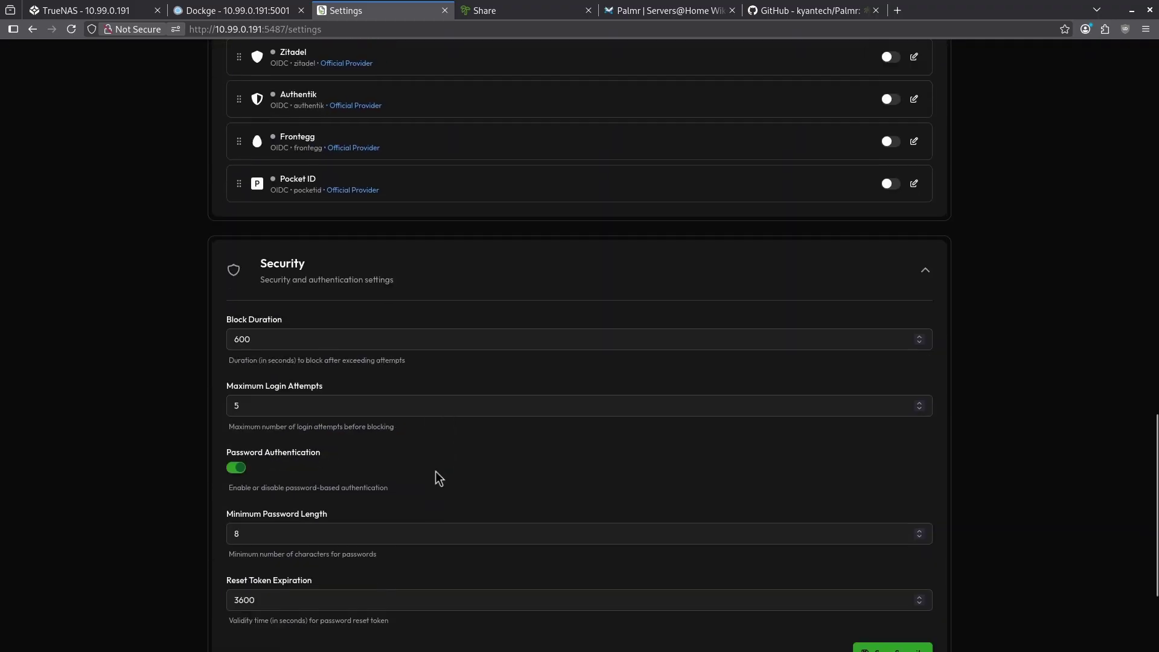
scroll(435, 469, "down", 4)
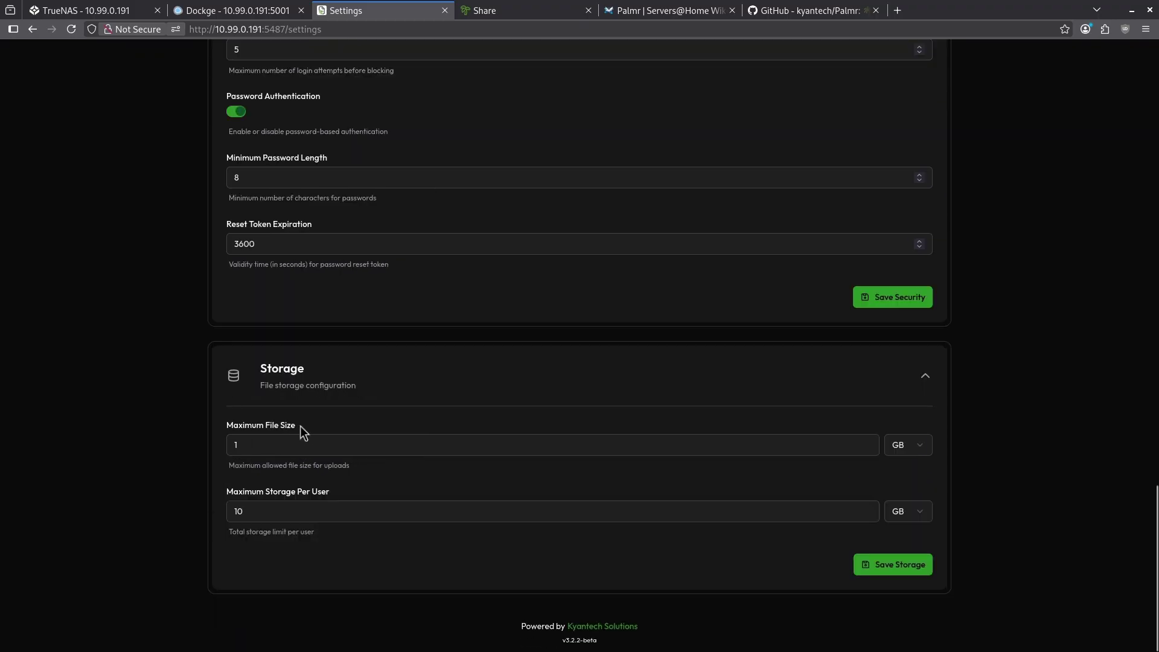
key("Home")
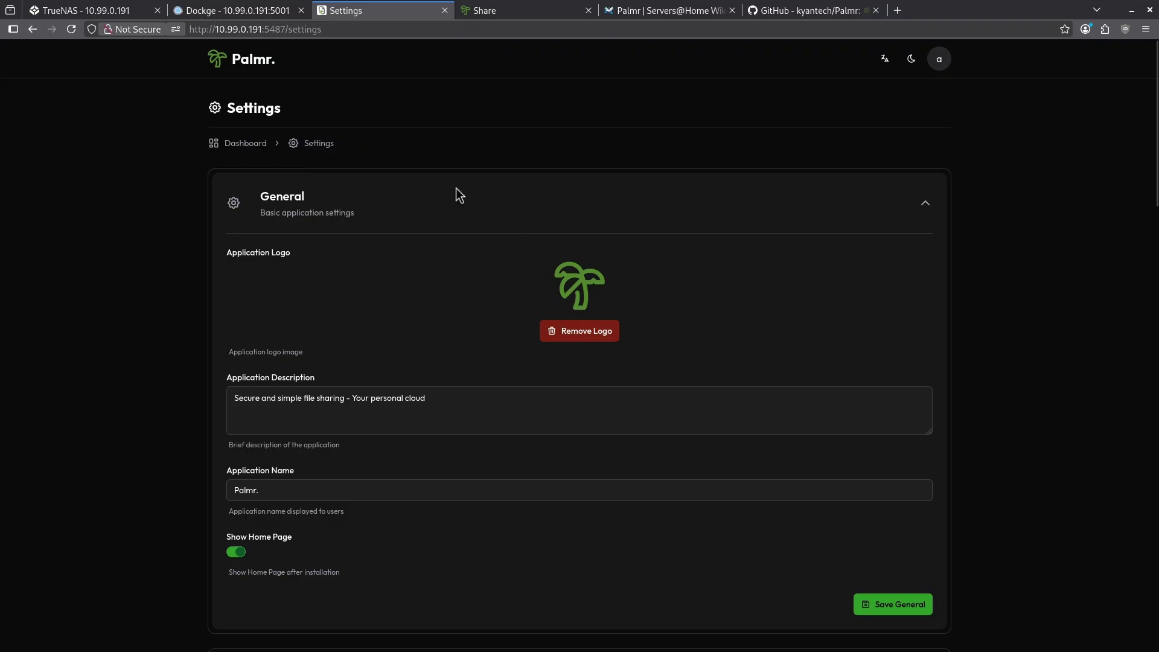
left_click(283, 67)
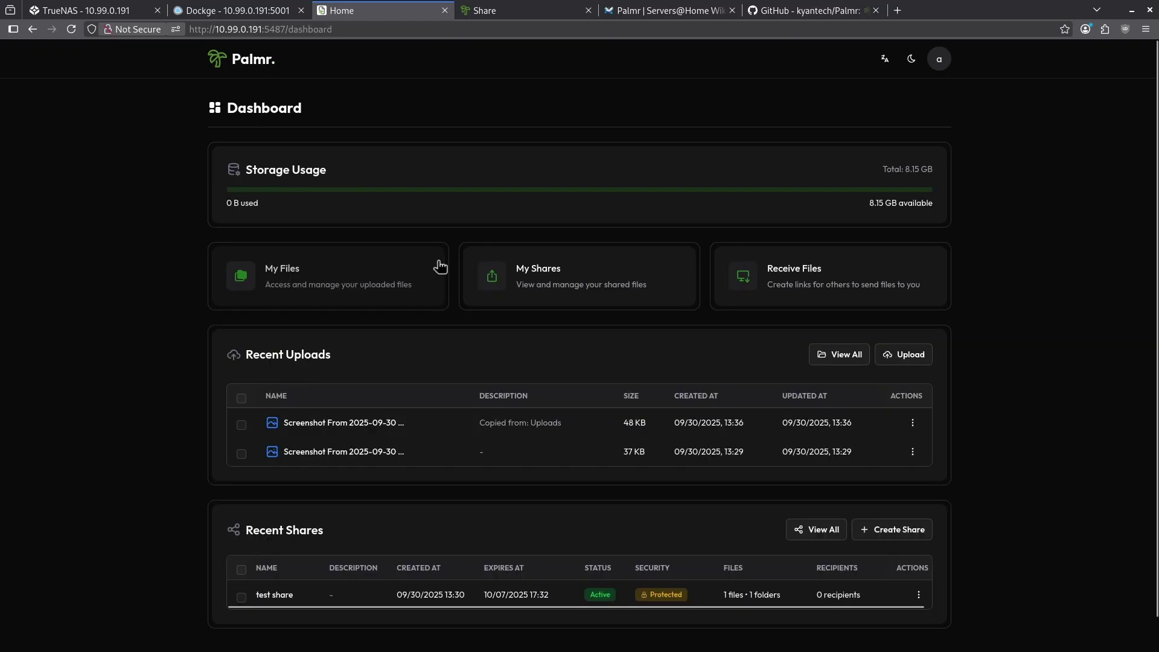